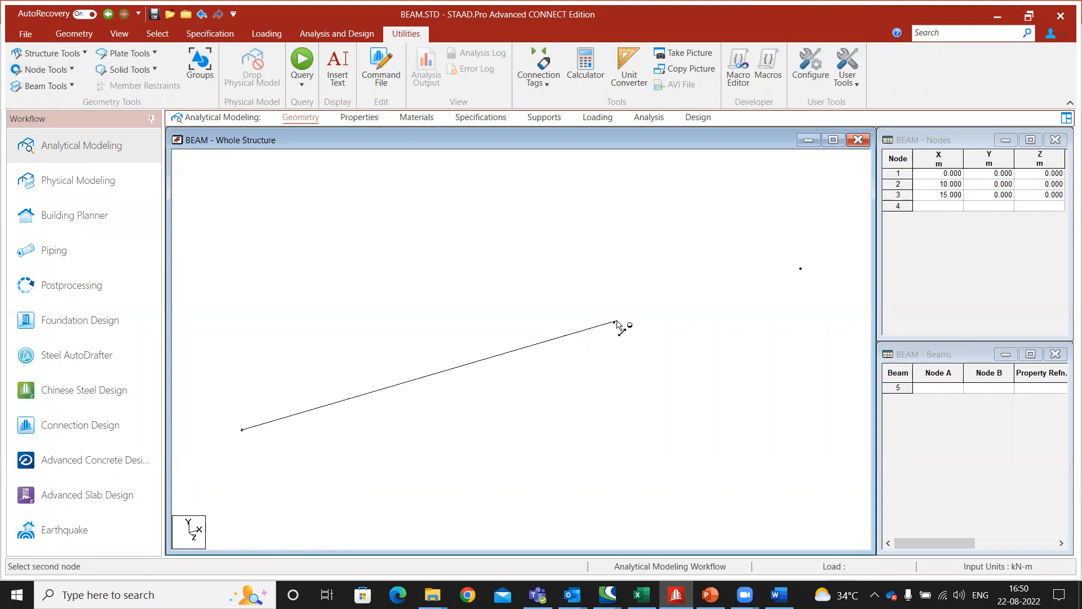
Step: Measure the distances between nodes 1 and 2 and nodes 2 and 3, and compare them with the spans in the PowerPoint problem figure
left_click(614, 323)
left_click(614, 324)
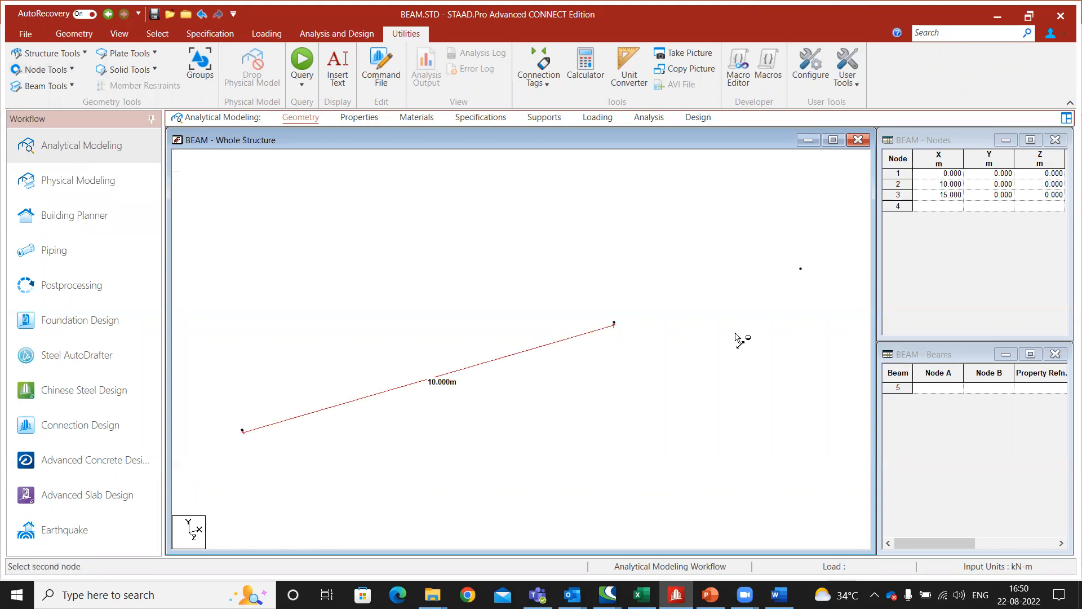
left_click(800, 270)
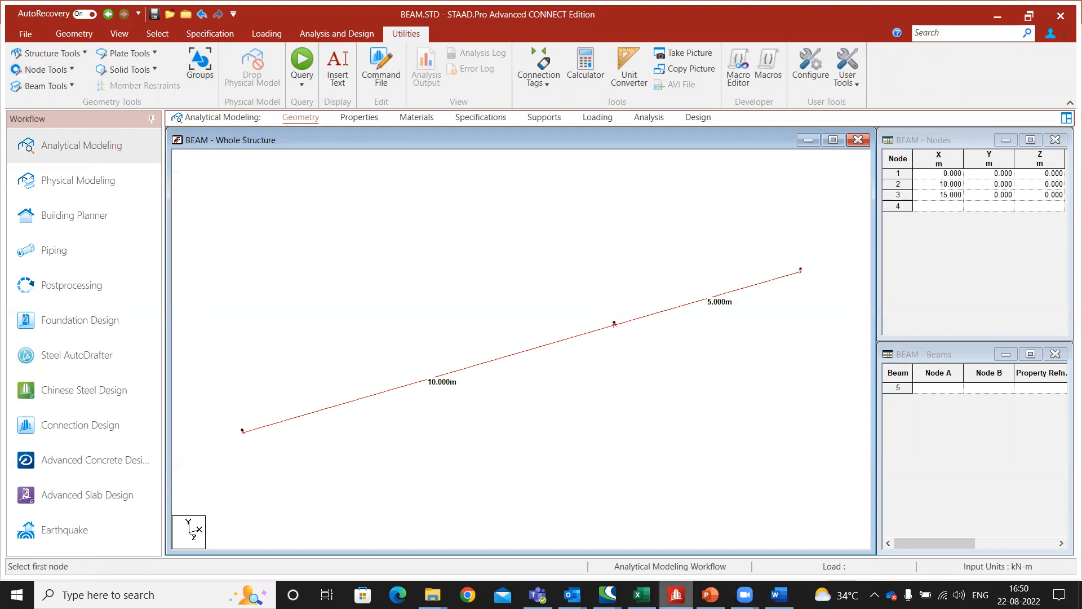
left_click(710, 595)
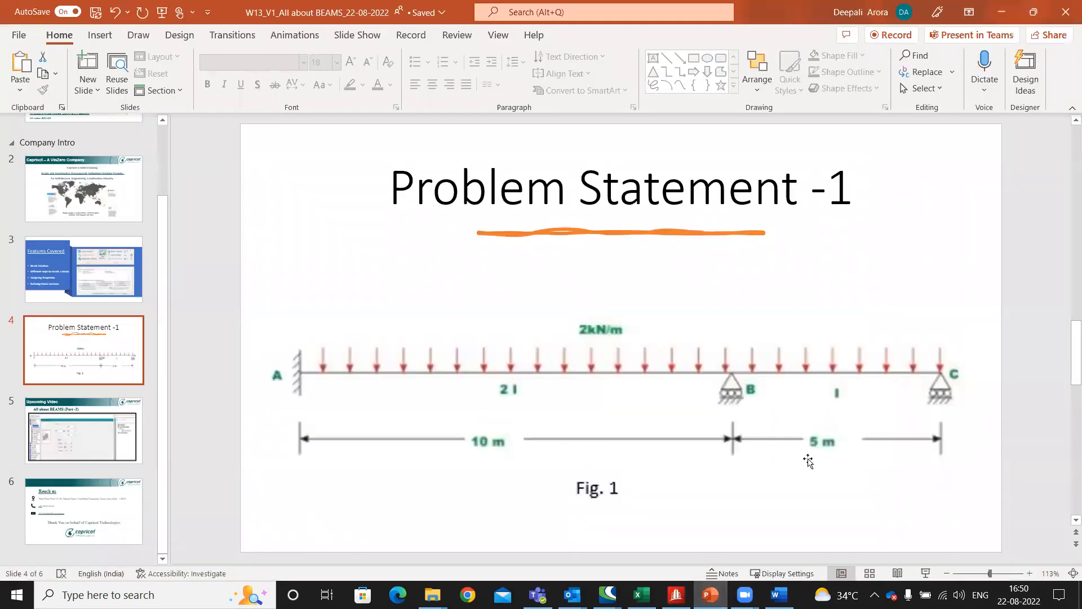
left_click(710, 595)
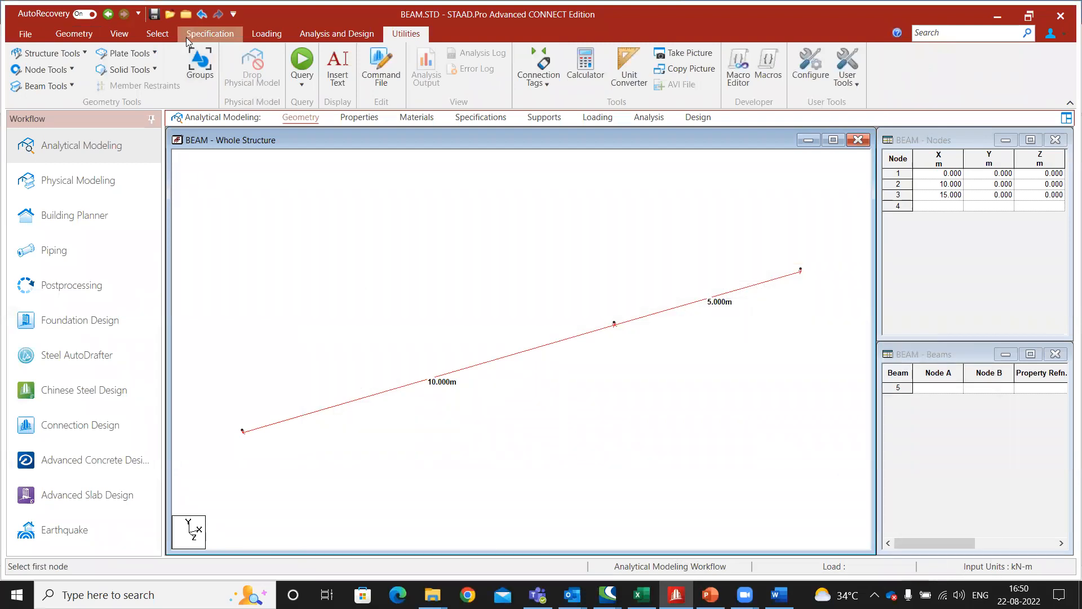
Step: Remove the node-to-node distance dimensions from the model
left_click(43, 75)
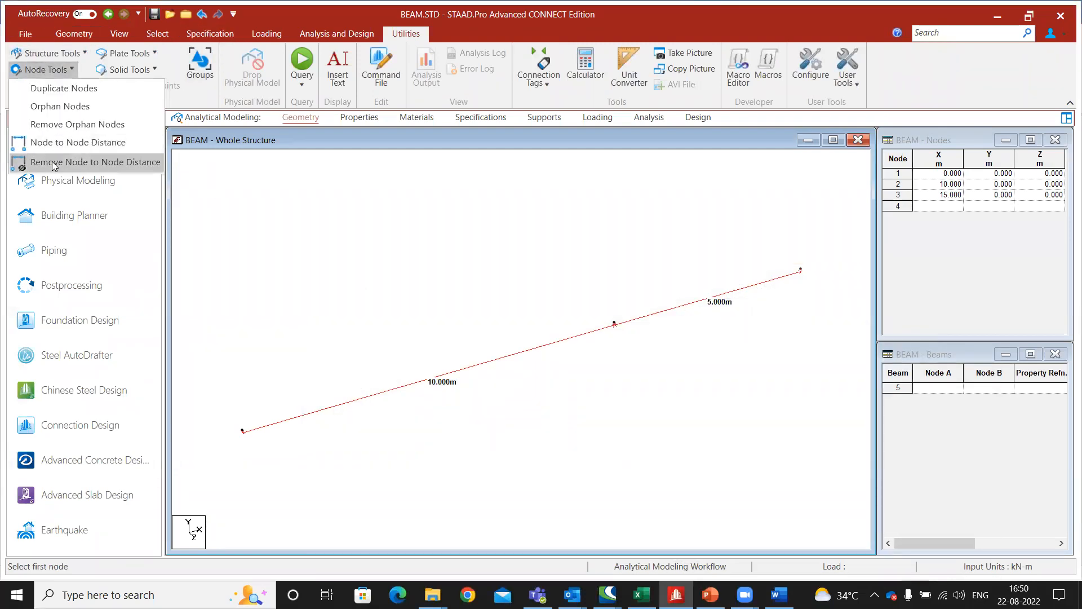
left_click(54, 166)
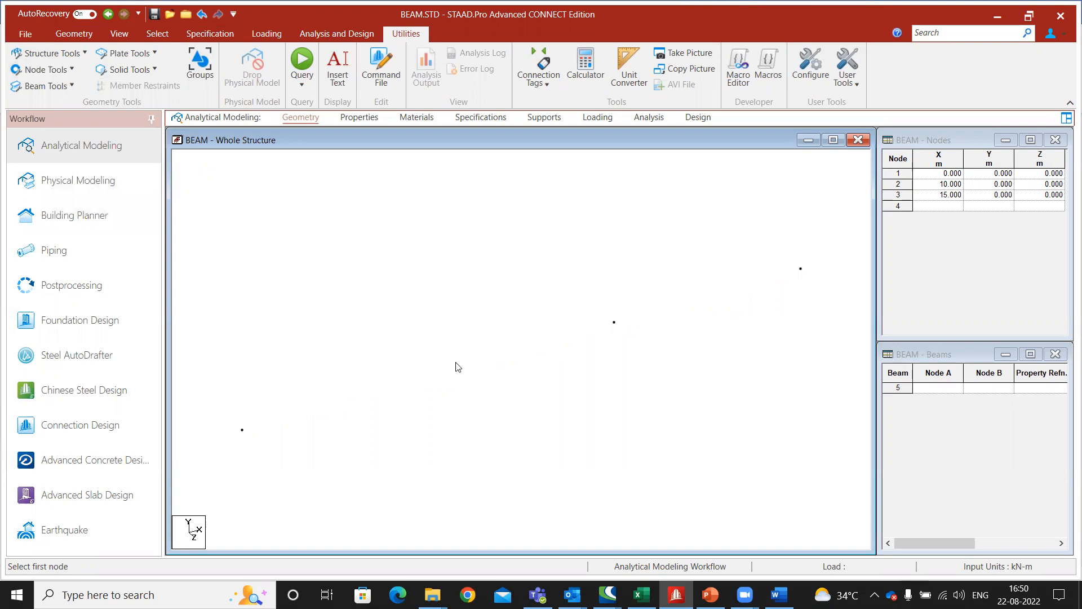
Step: Add beam members along the line of nodes, connecting node 1 to node 2 and node 2 to node 3
left_click(77, 36)
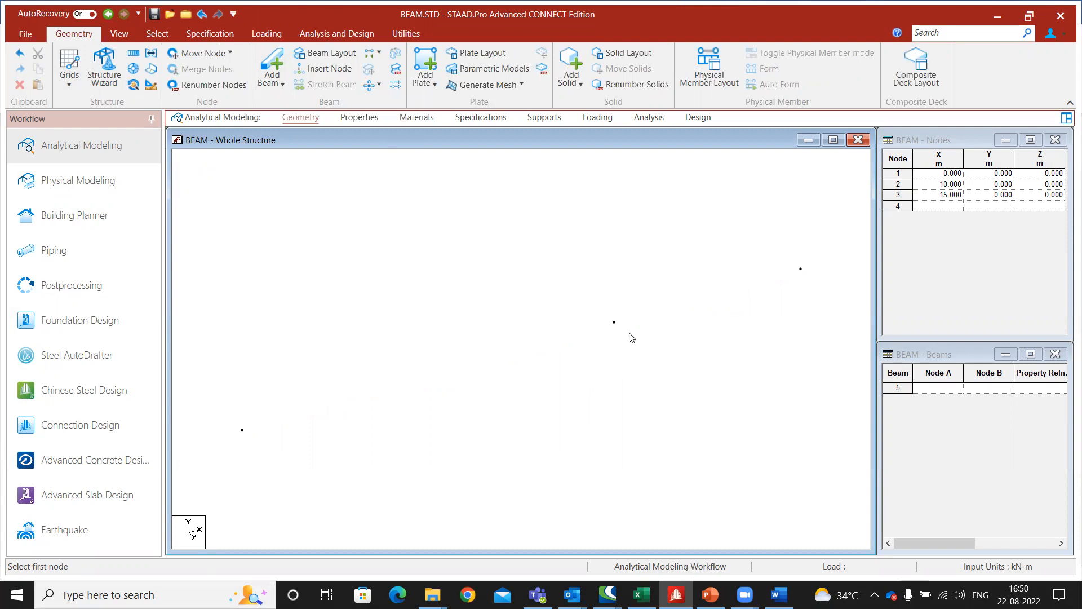
left_click(269, 62)
left_click_drag(242, 430, 800, 269)
scroll(616, 341, "down", 2)
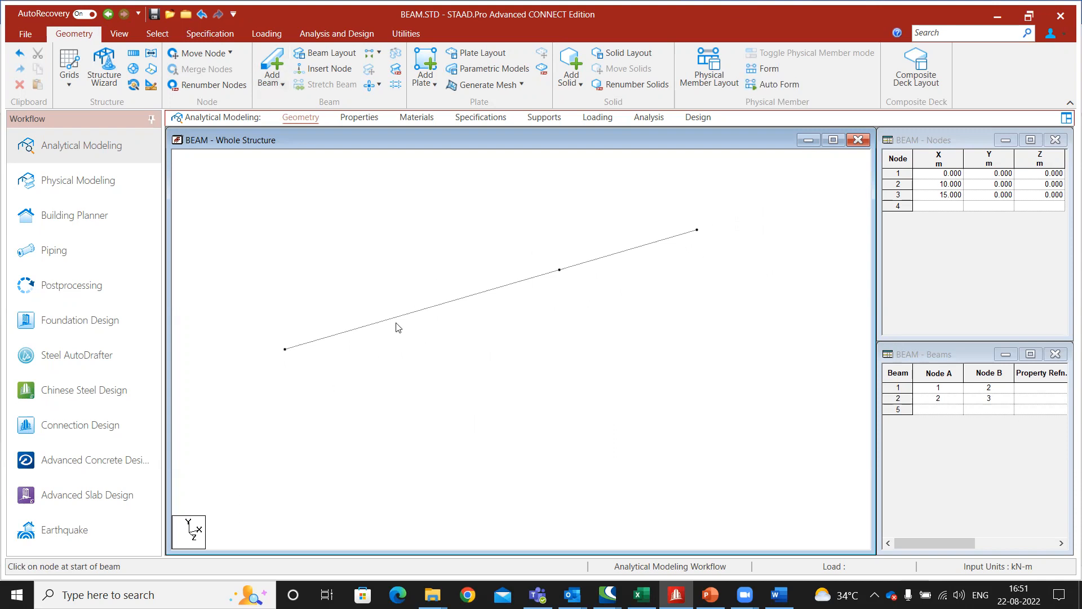
Step: Copy all three nodes and paste them with a move of 3 m in the Z direction
left_click(157, 35)
left_click(30, 69)
left_click_drag(727, 207, 168, 477)
right_click(692, 264)
left_click(728, 321)
right_click(705, 314)
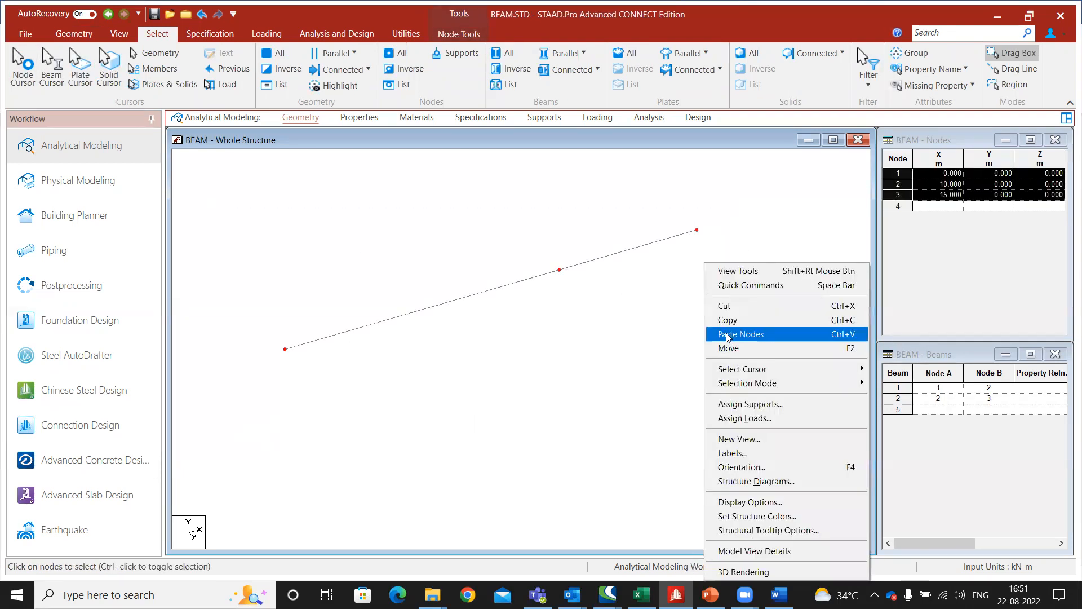
left_click(728, 334)
left_click_drag(548, 394, 529, 396)
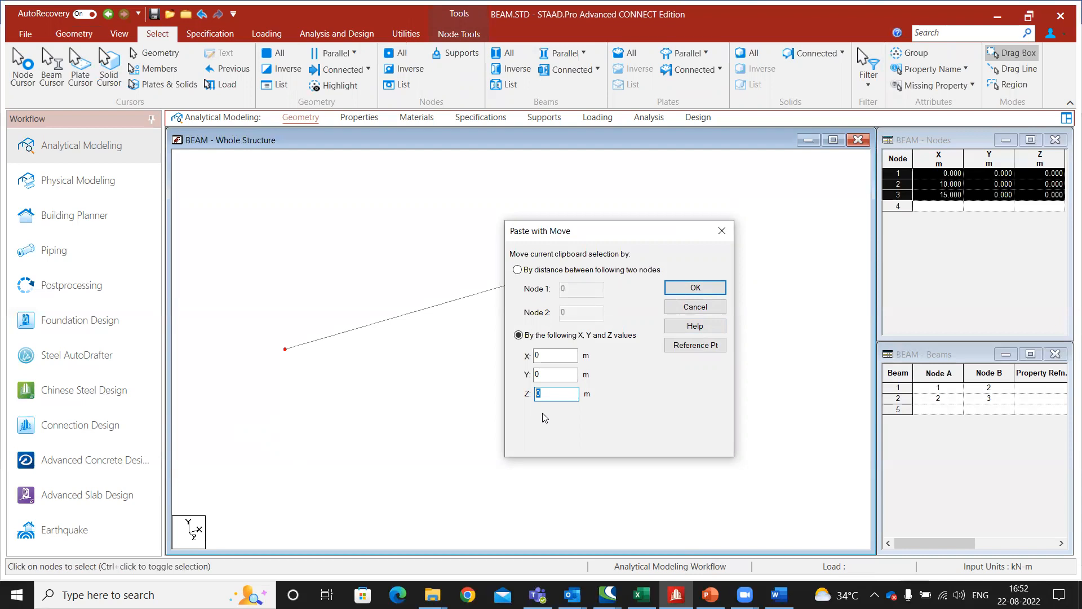
type("3")
left_click(693, 288)
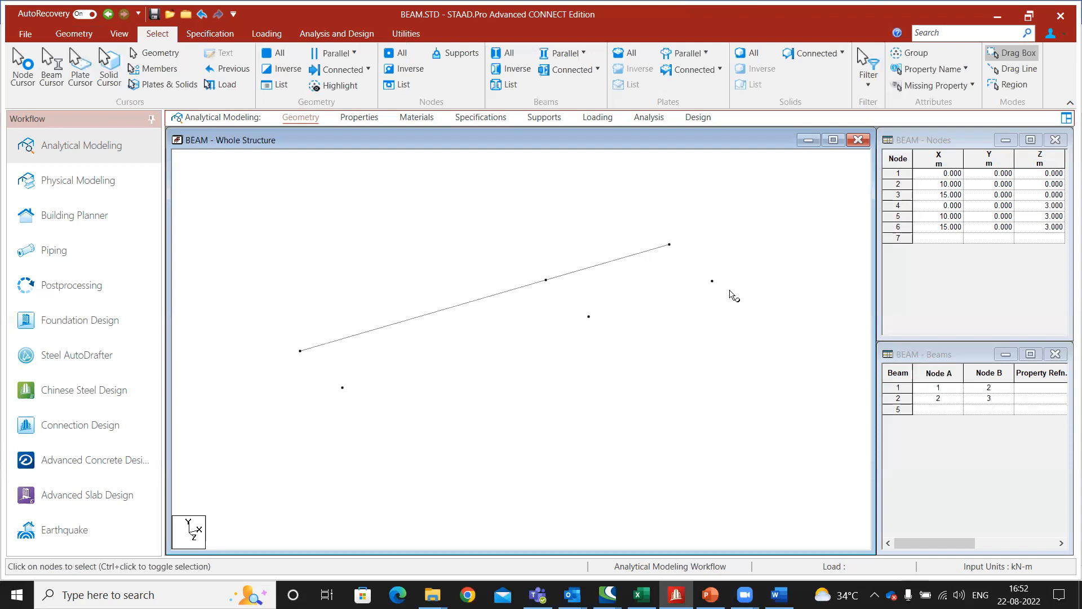
Step: Add a beam in the Z direction from node 1 to node 4
middle_click_drag(669, 378, 648, 393)
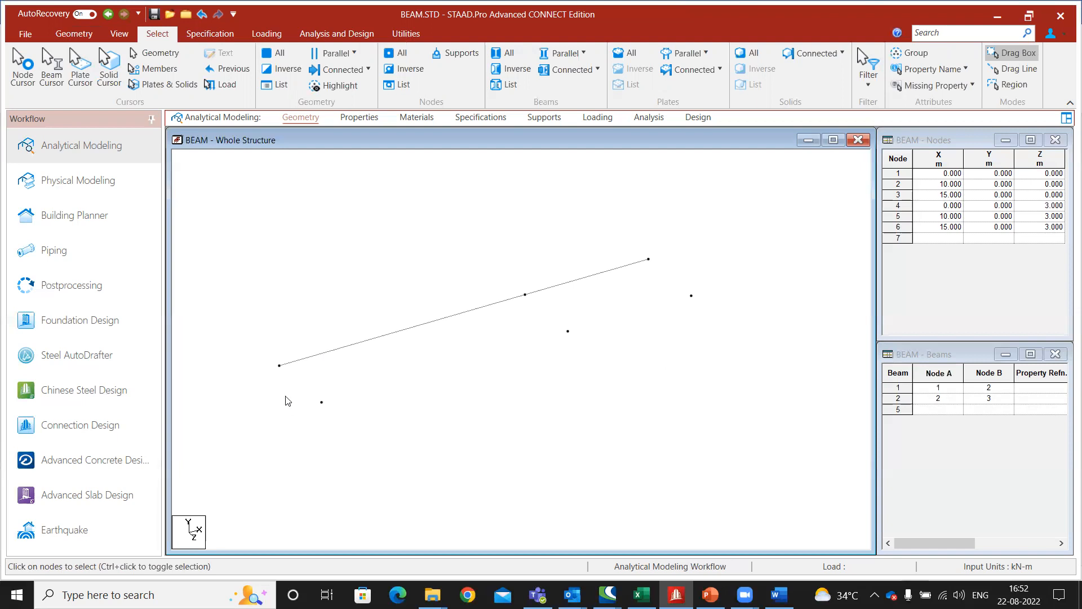
left_click(86, 35)
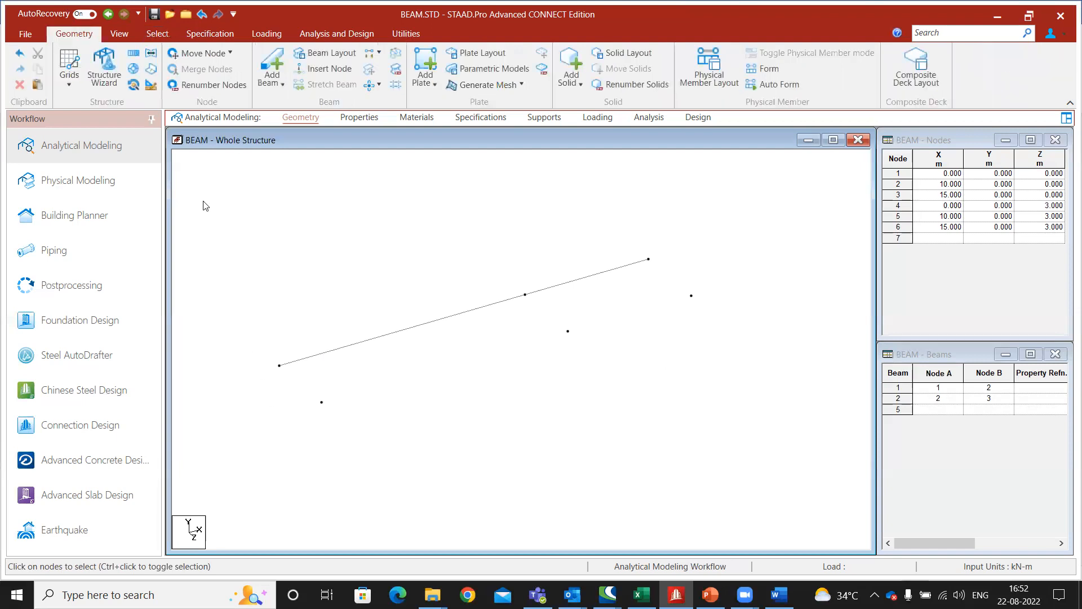
left_click(274, 63)
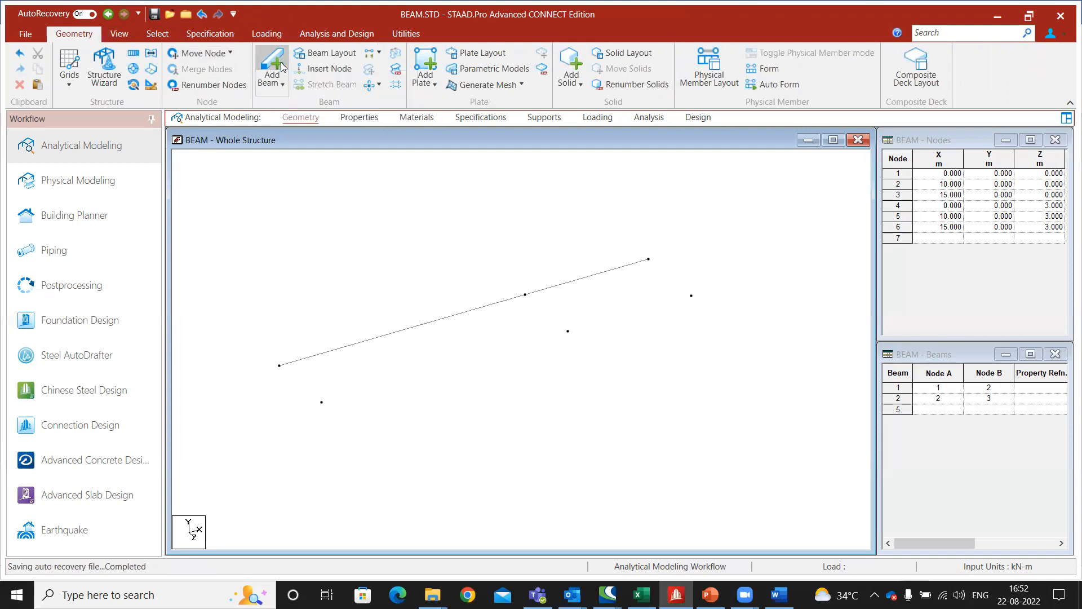
left_click_drag(281, 366, 322, 403)
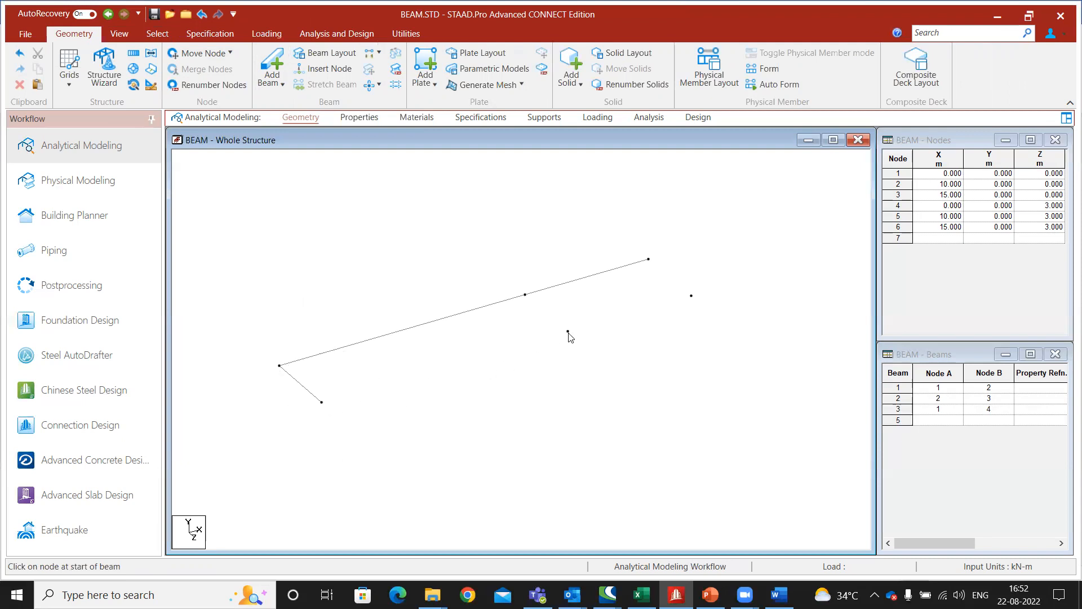
Step: Select nodes 4 and 5 and create a beam between them by connecting beams along the X axis
key("ctrl")
left_click(152, 34)
left_click(26, 64)
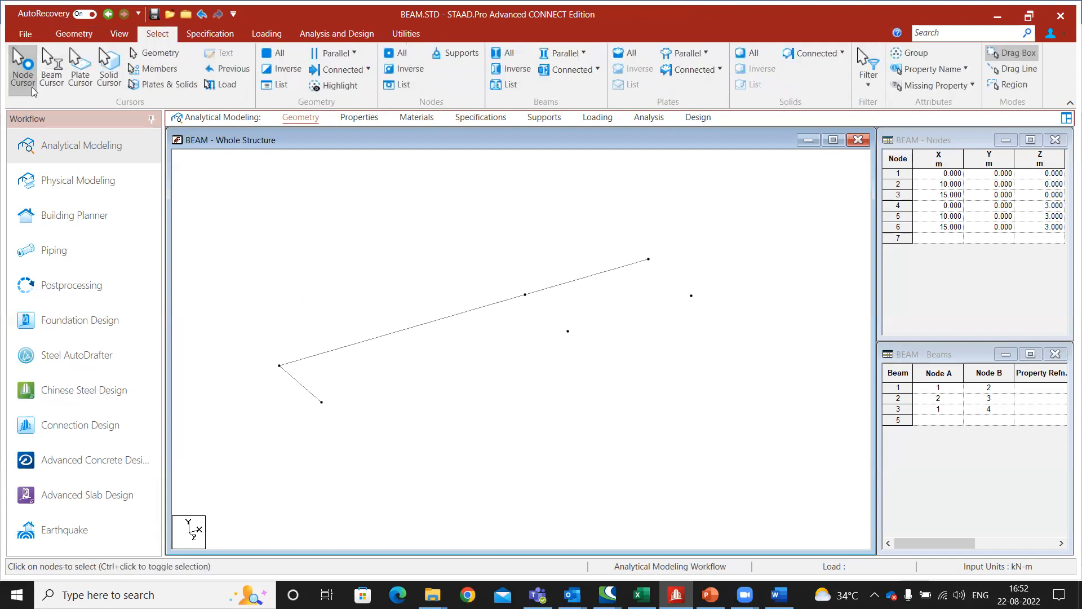
left_click(567, 331)
left_click(321, 402, "ctrl")
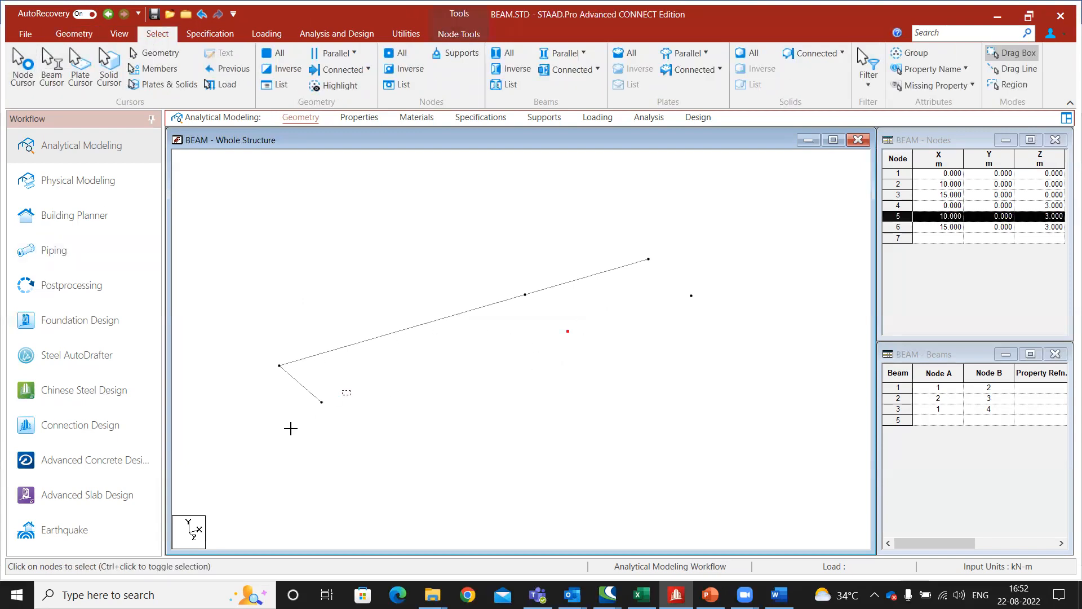
left_click(73, 32)
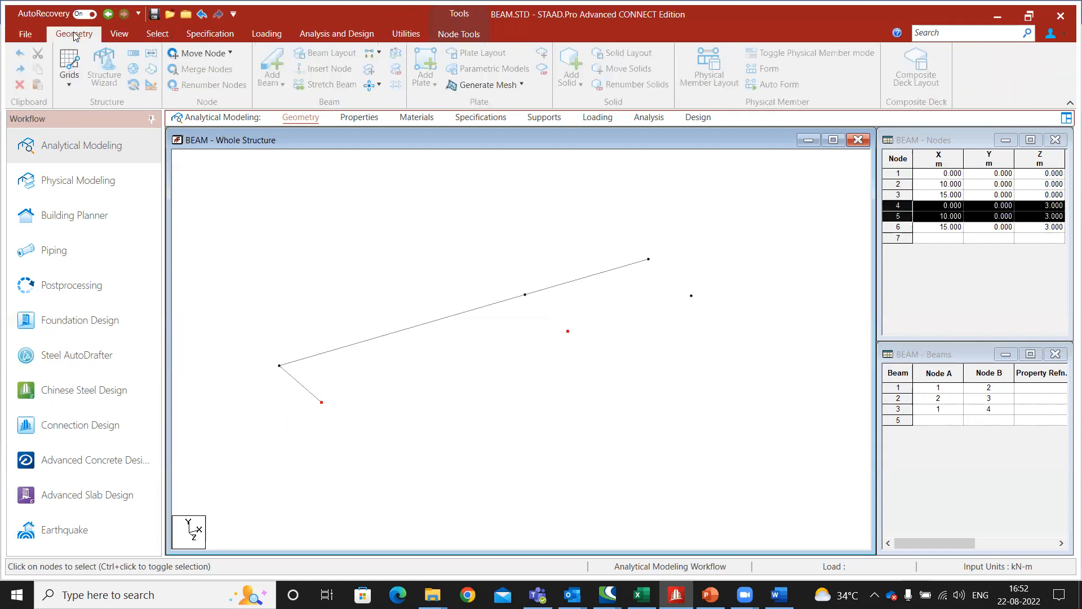
left_click(374, 53)
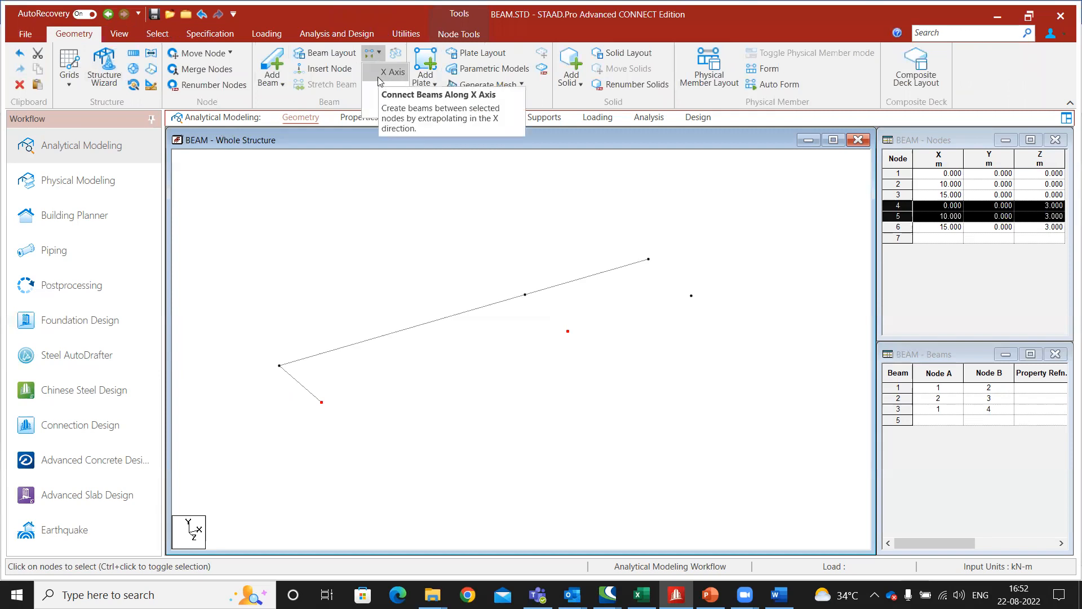
left_click(379, 77)
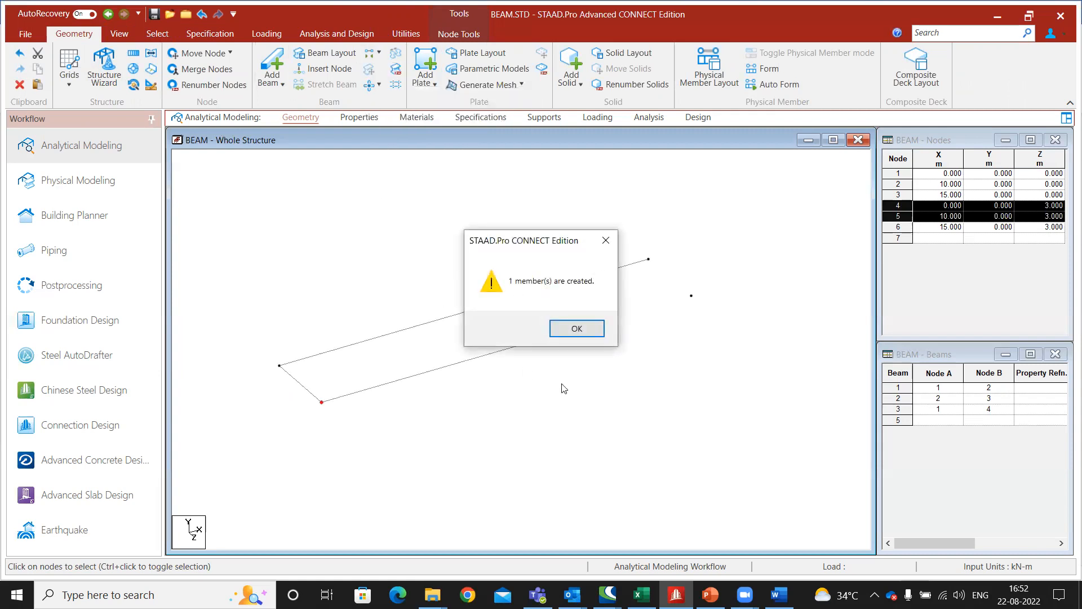
left_click(577, 328)
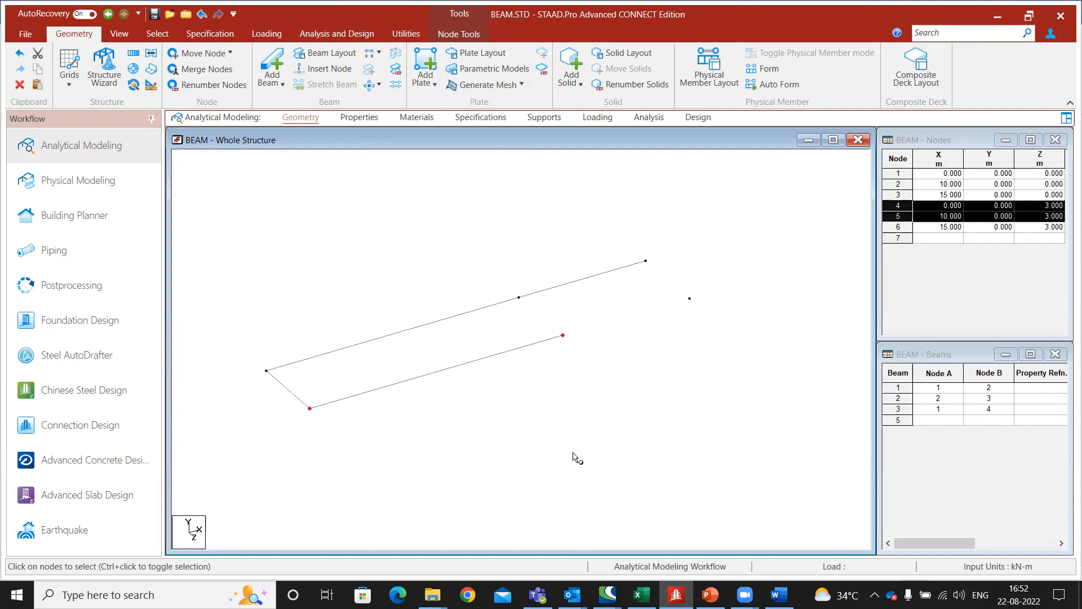
middle_click_drag(580, 359, 570, 369)
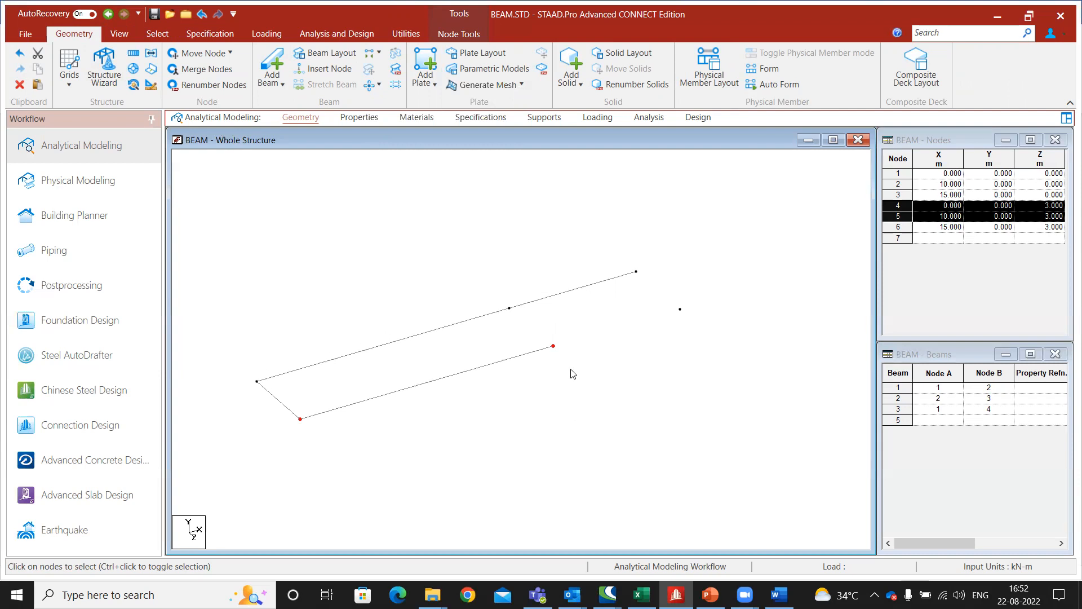
left_click(281, 87)
left_click(282, 85)
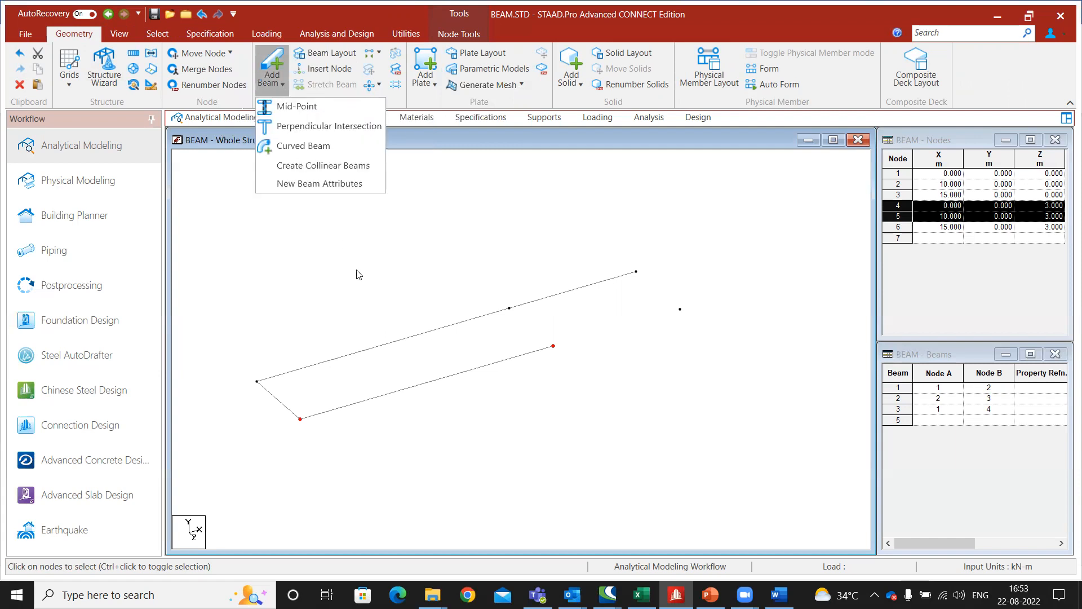
left_click(376, 348)
left_click(376, 349)
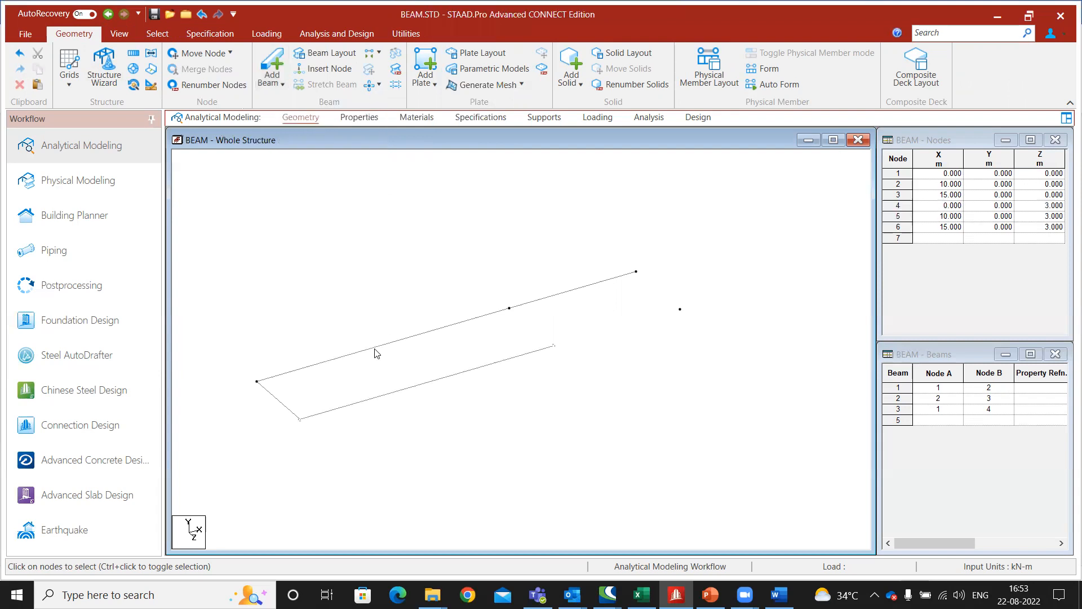
left_click(338, 257)
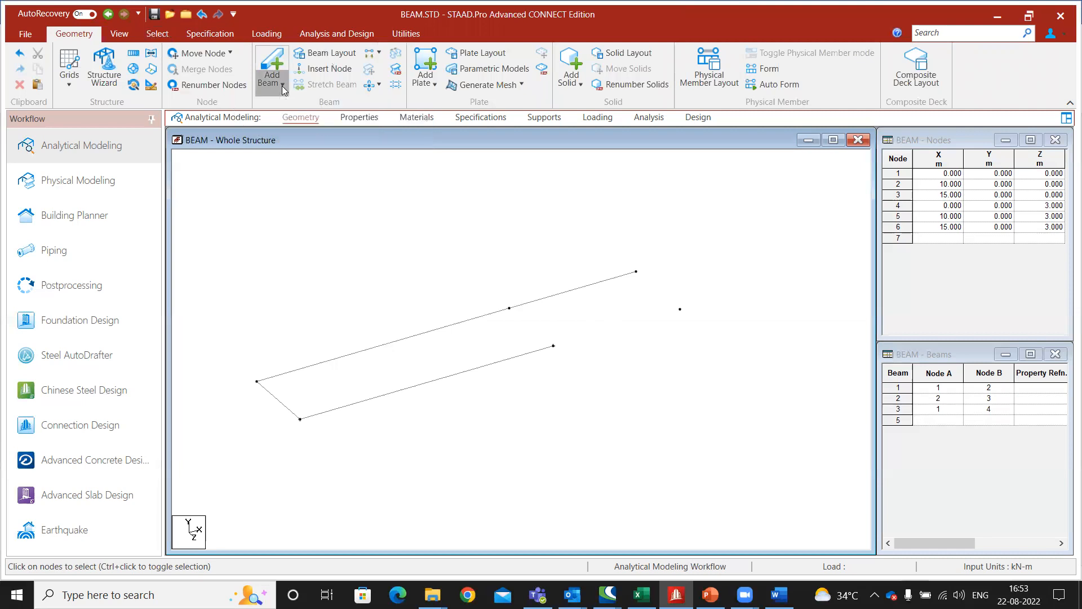
Step: Add a mid-point beam between the two parallel 10 m beams
left_click(283, 84)
left_click(291, 107)
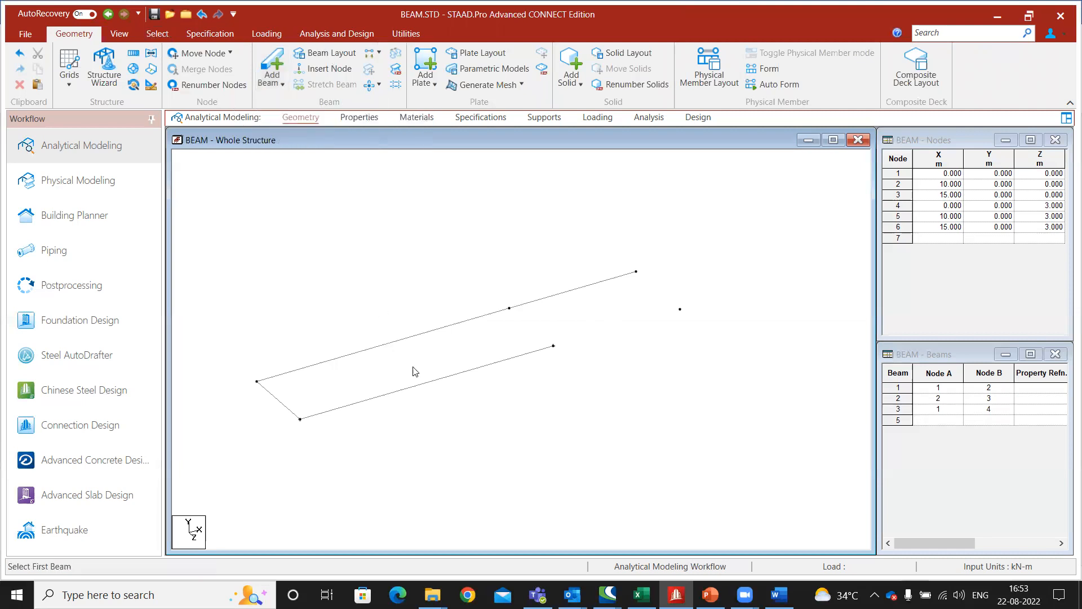
left_click(383, 345)
left_click(424, 385)
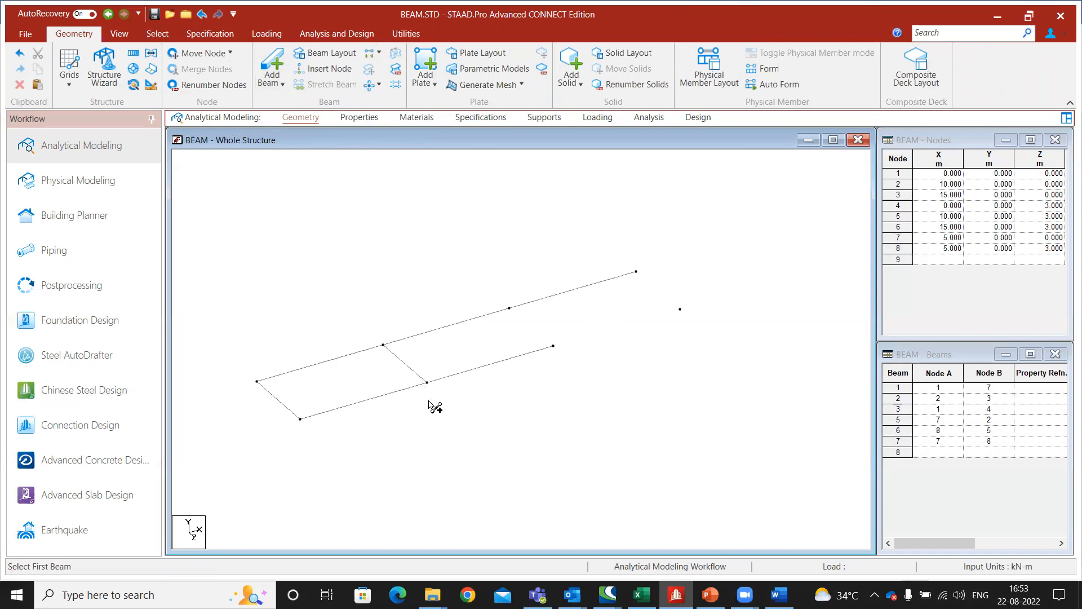
Step: Measure the node-to-node distances between nodes 4 and 5 and between nodes 7 and 1
left_click(406, 34)
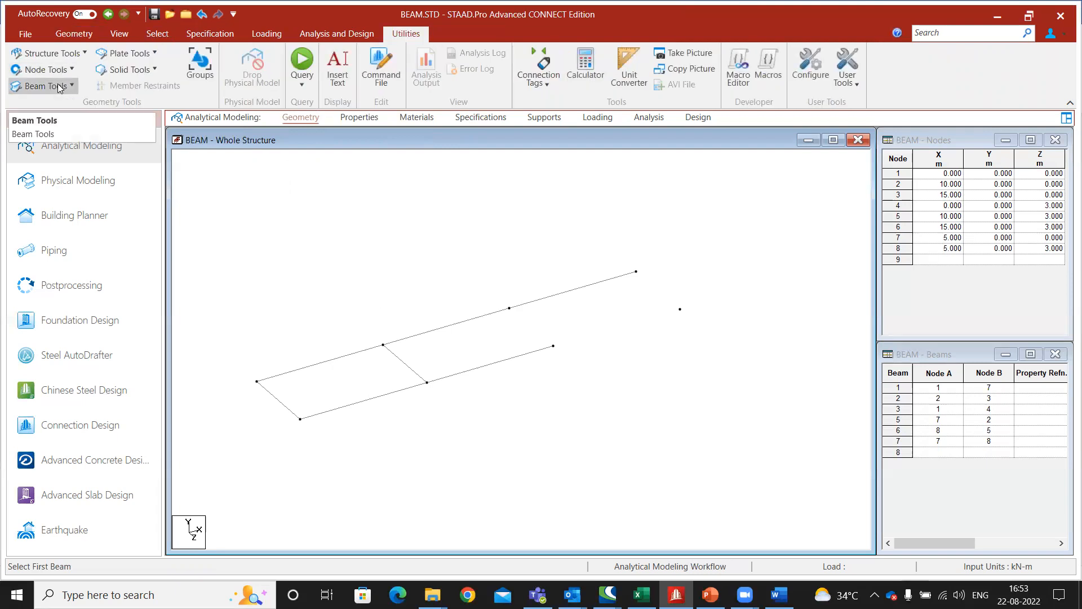
left_click(45, 69)
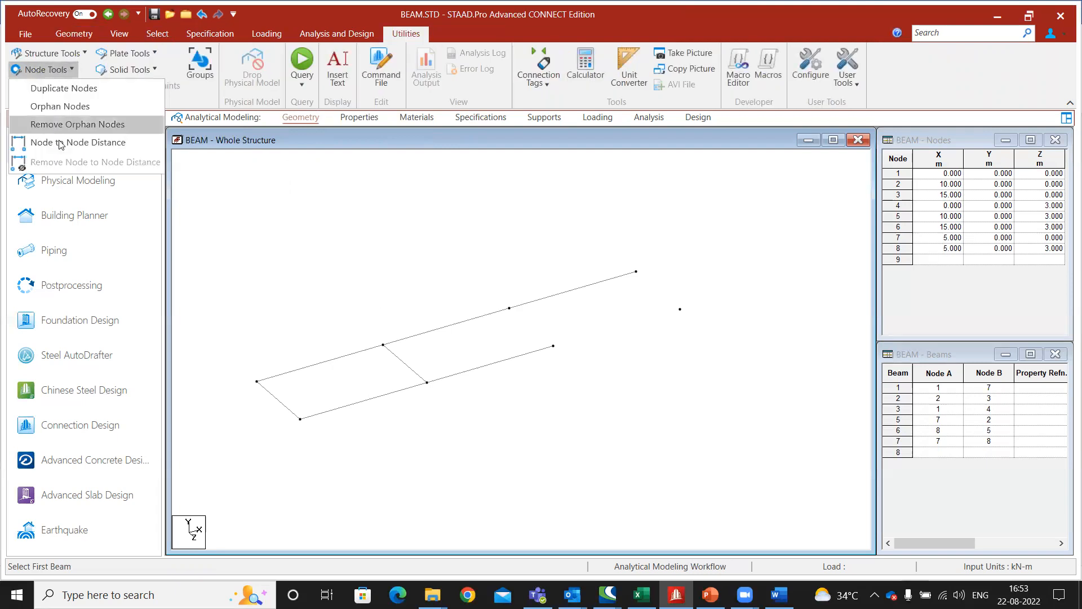
left_click(41, 140)
left_click(299, 419)
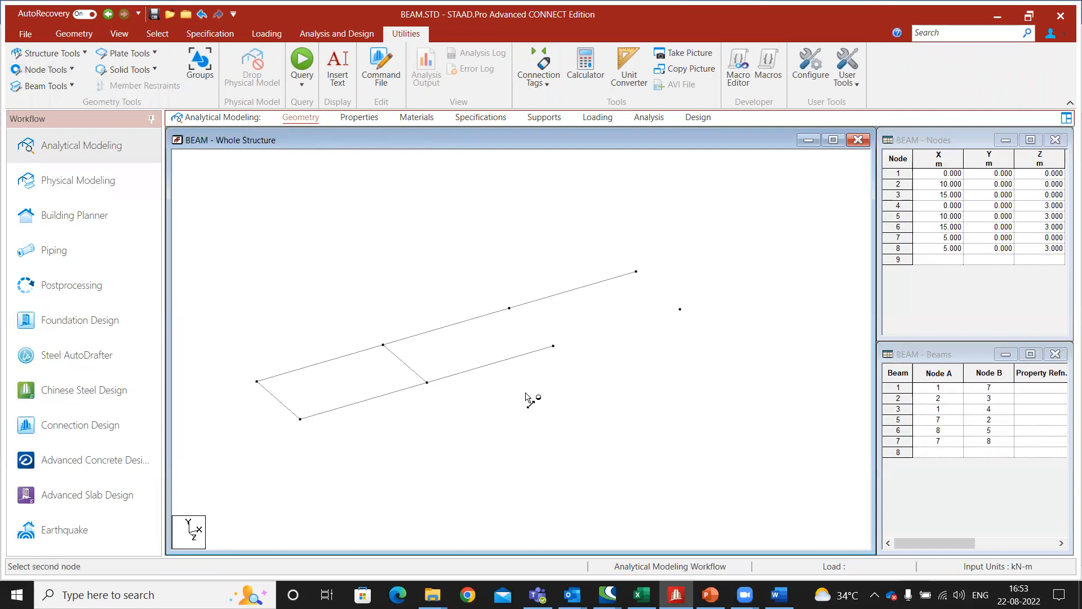
left_click(553, 347)
left_click(383, 345)
left_click(257, 381)
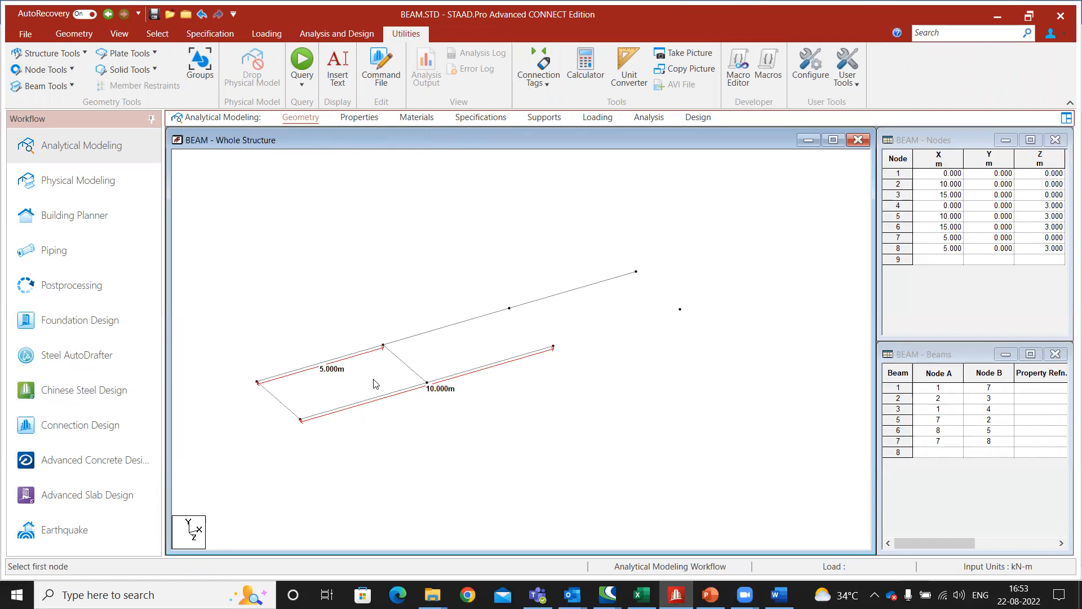
Step: Insert a mid-point node into beam 3, the Z-direction beam between nodes 1 and 4
scroll(282, 409, "up", 2)
left_click(70, 34)
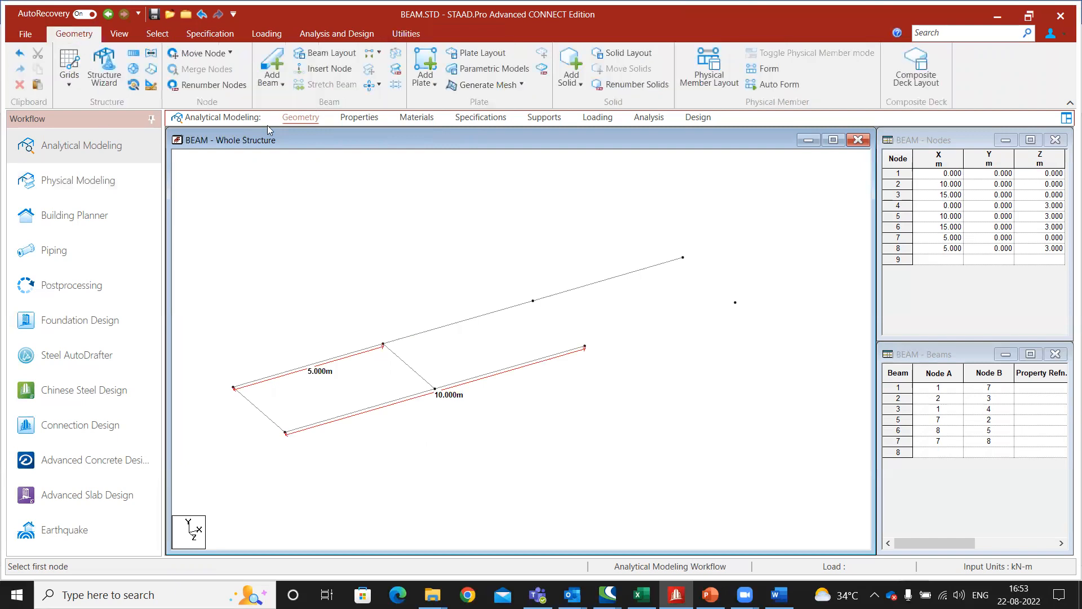
left_click(282, 88)
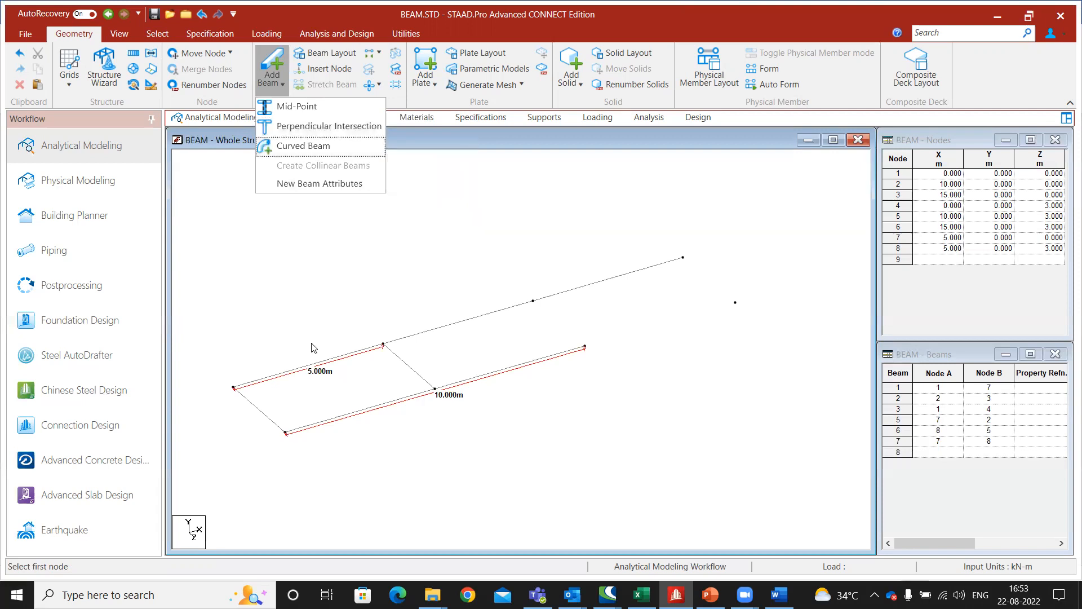
left_click(314, 378)
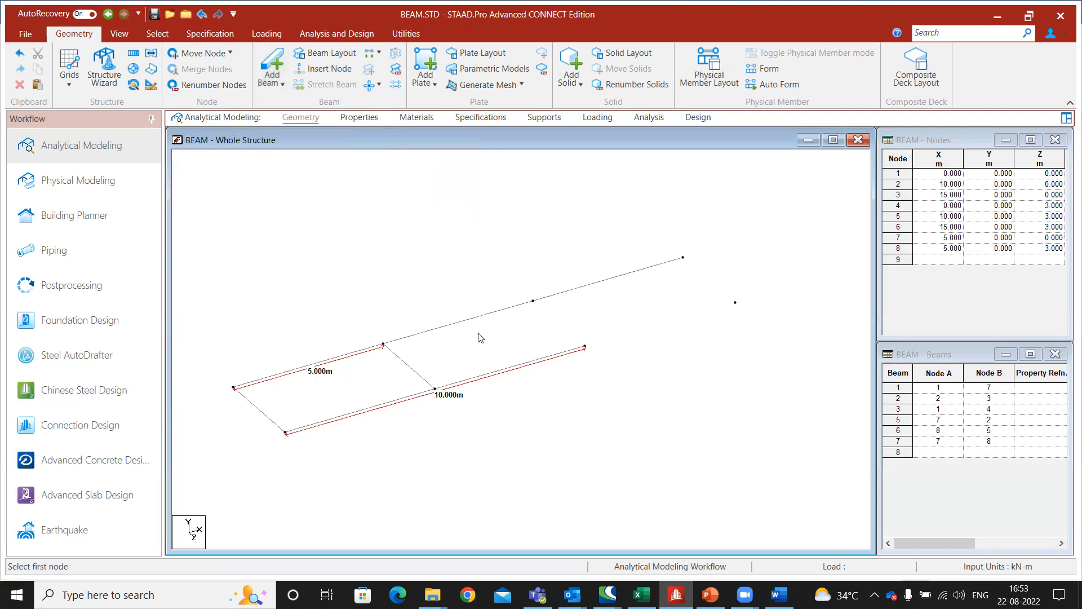
left_click(259, 412)
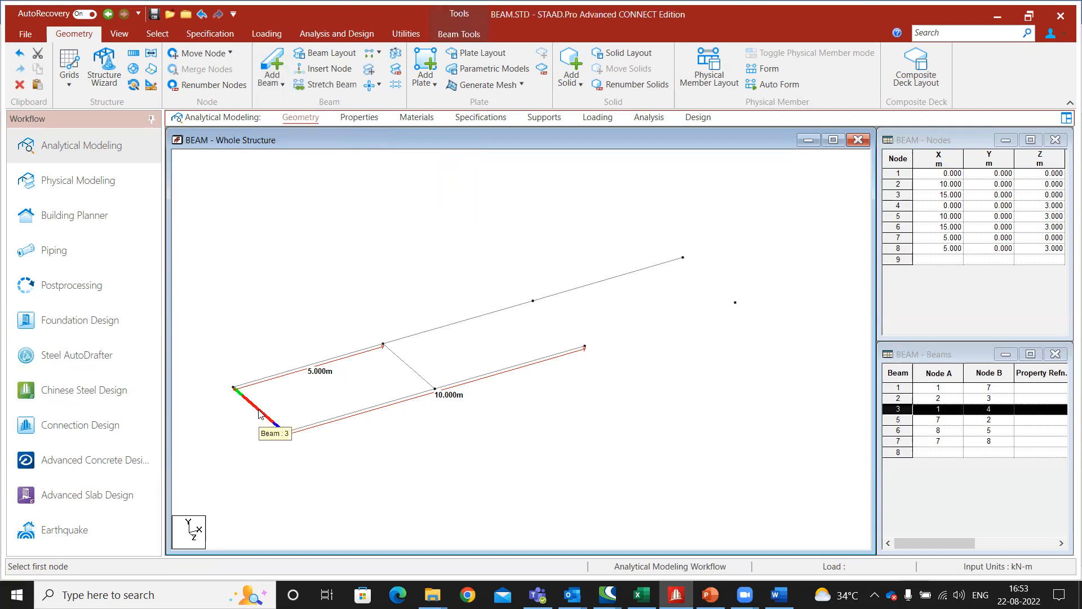
left_click(259, 412)
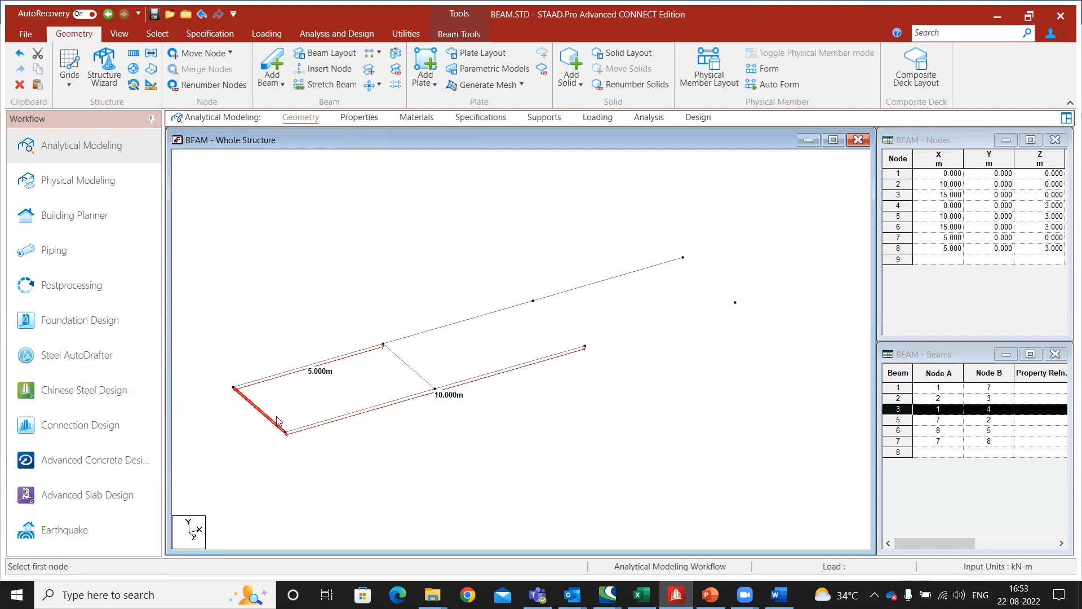
left_click(342, 68)
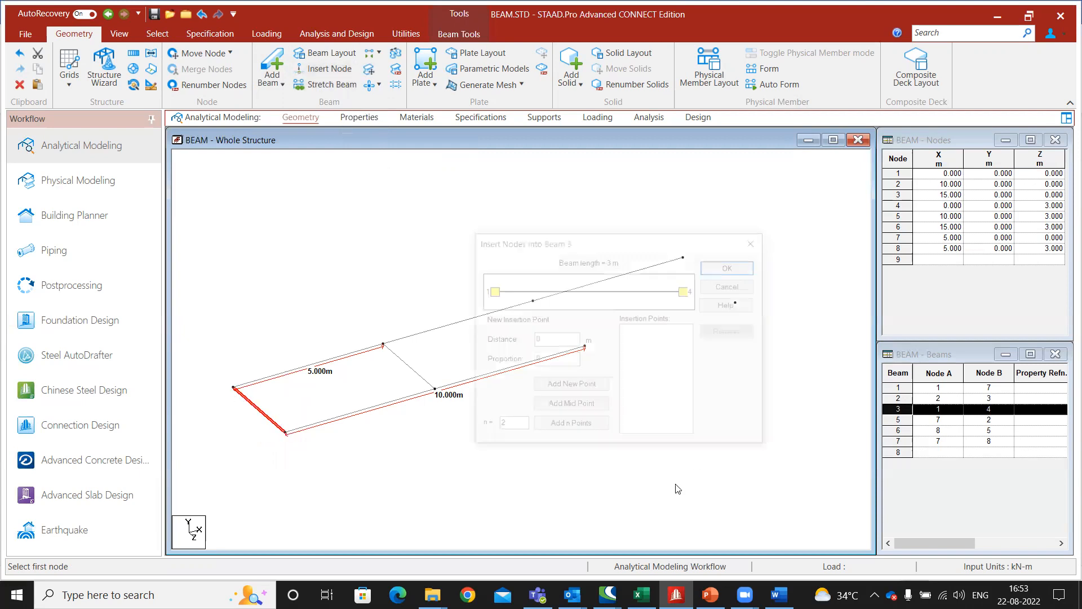
left_click(573, 407)
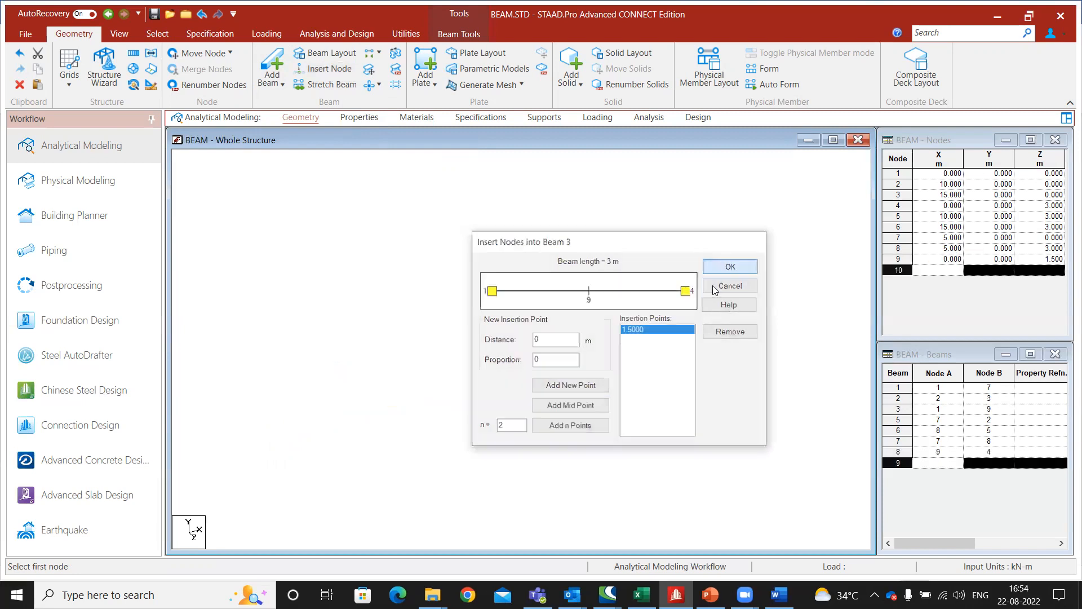
left_click(731, 266)
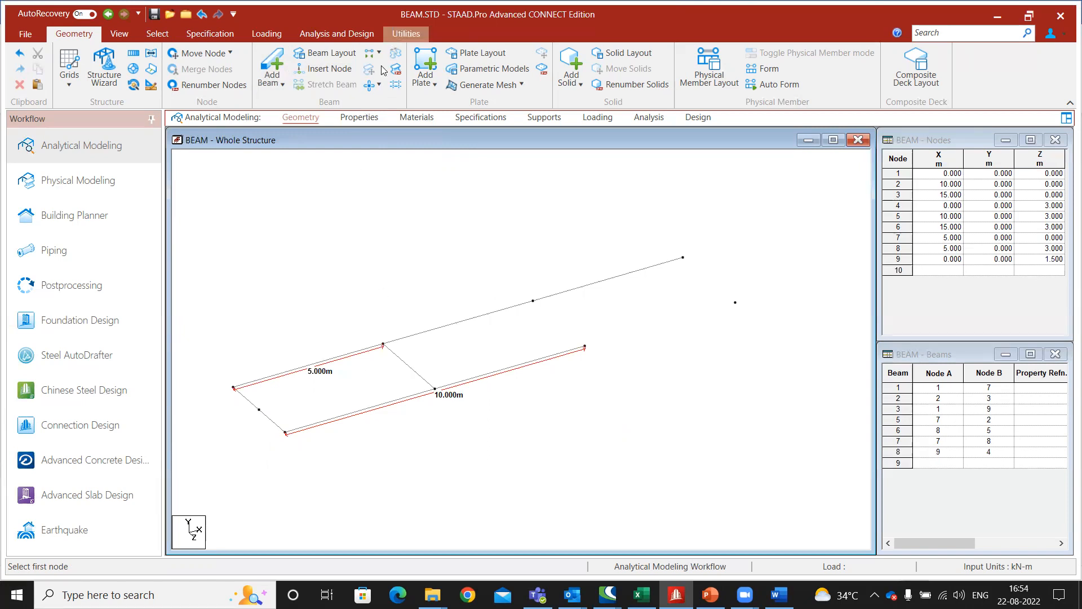
Step: Add a perpendicular intersection beam from the new mid-point node 9 to the opposite cross beam between nodes 7 and 8
left_click(285, 85)
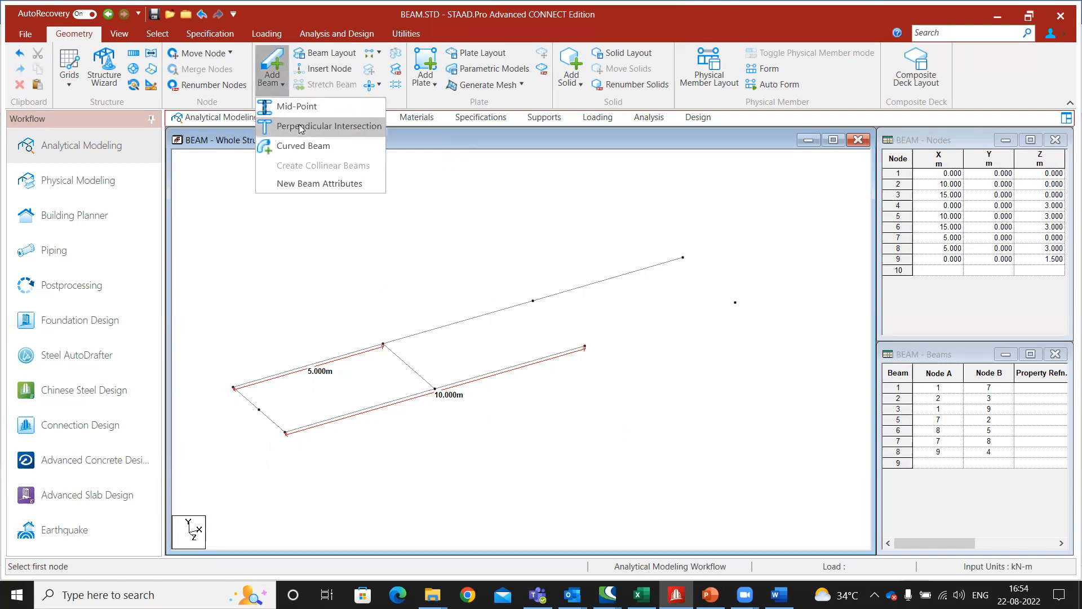
left_click(301, 127)
left_click(259, 409)
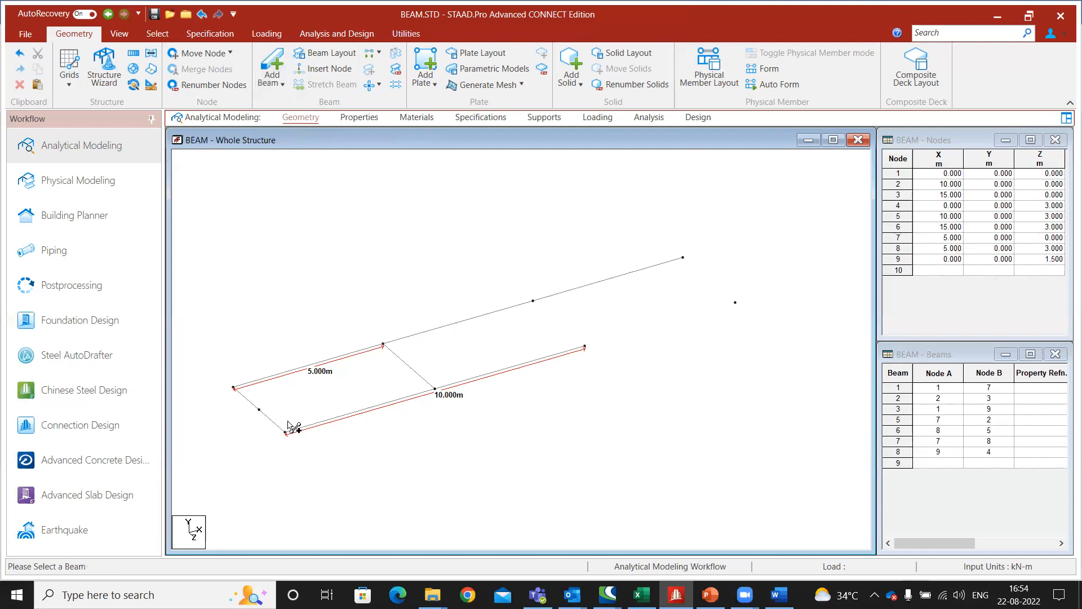
left_click(408, 366)
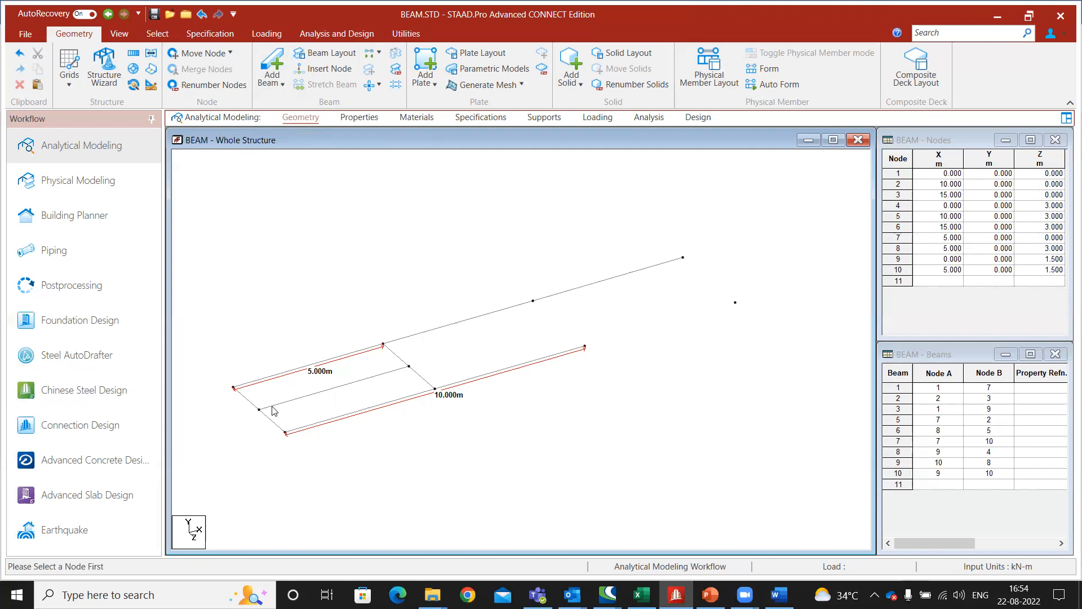
scroll(367, 392, "up", 2)
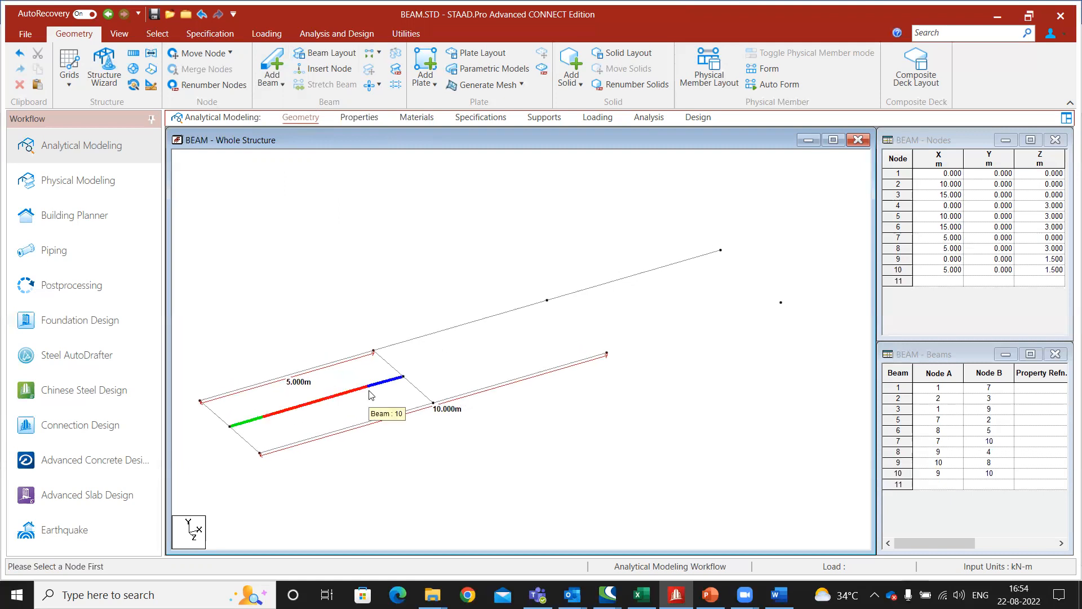
Step: Delete all cross beams, the intermediate beam and the parallel beams at Z = 3 m, along with their orphaned nodes
left_click_drag(611, 333, 456, 478)
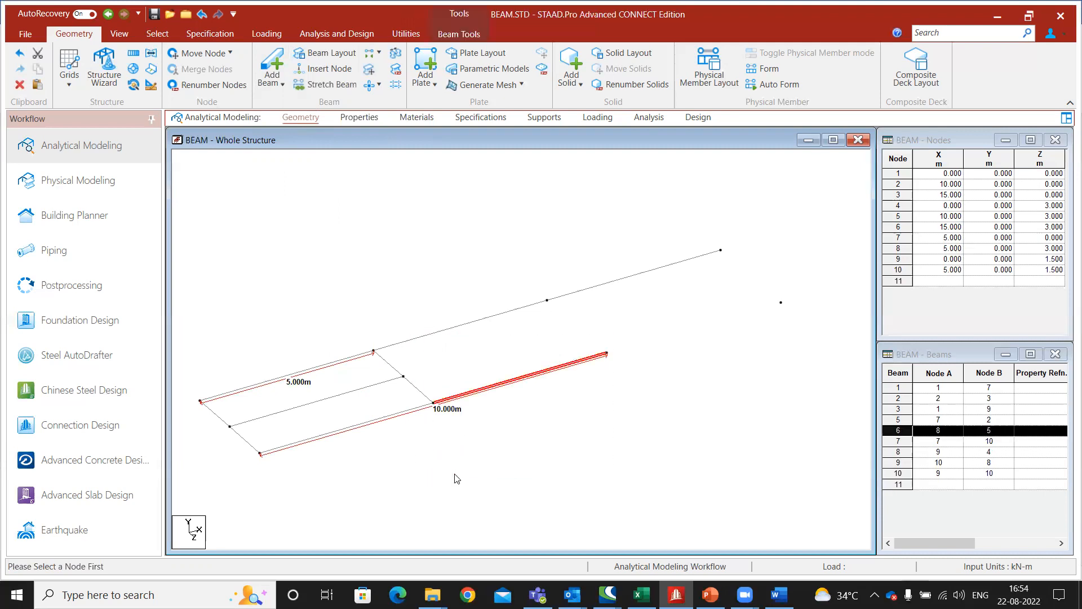
middle_click_drag(454, 469, 490, 410)
scroll(488, 411, "down", 1)
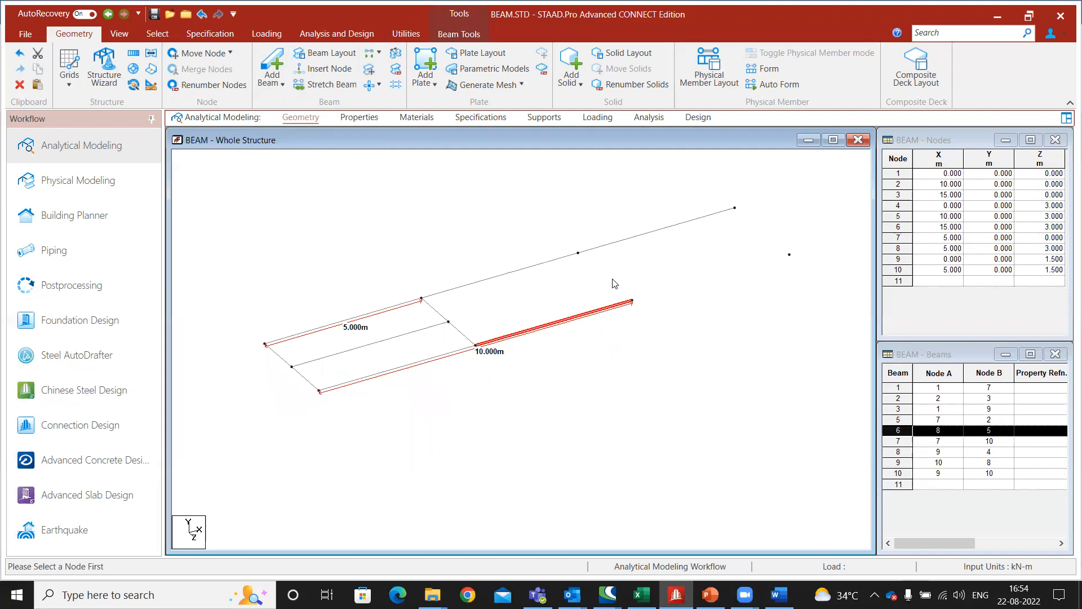
middle_click_drag(611, 289, 601, 317)
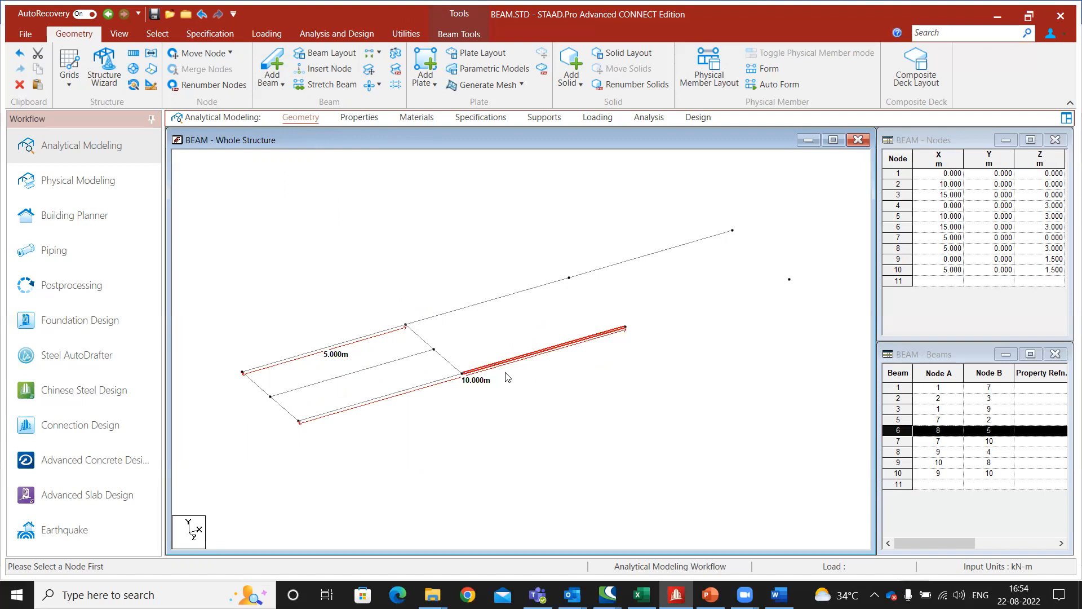
scroll(507, 377, "down", 2)
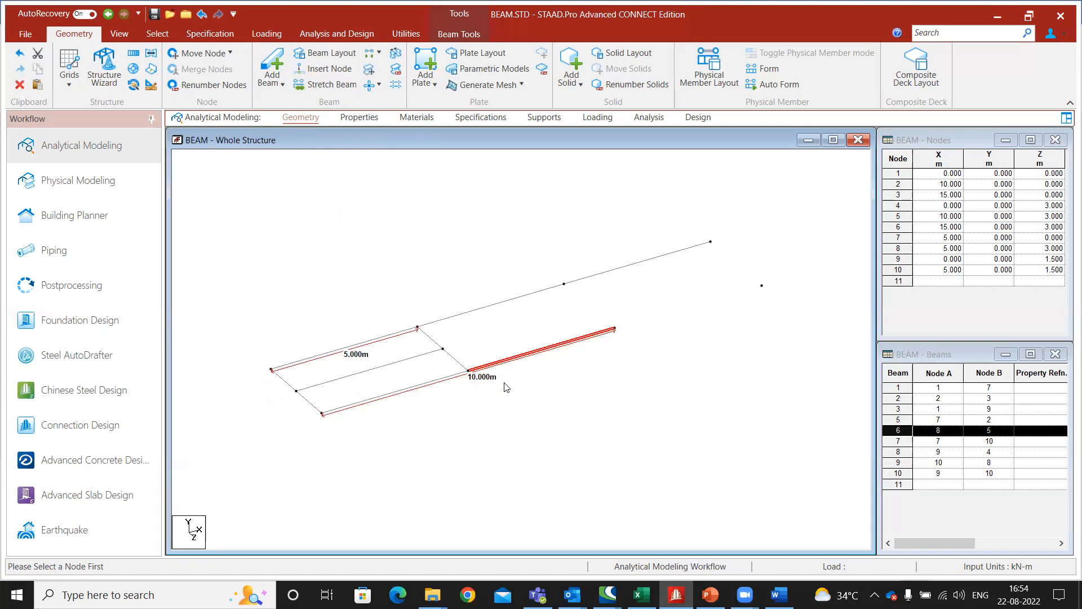
left_click_drag(461, 338, 424, 400, "ctrl")
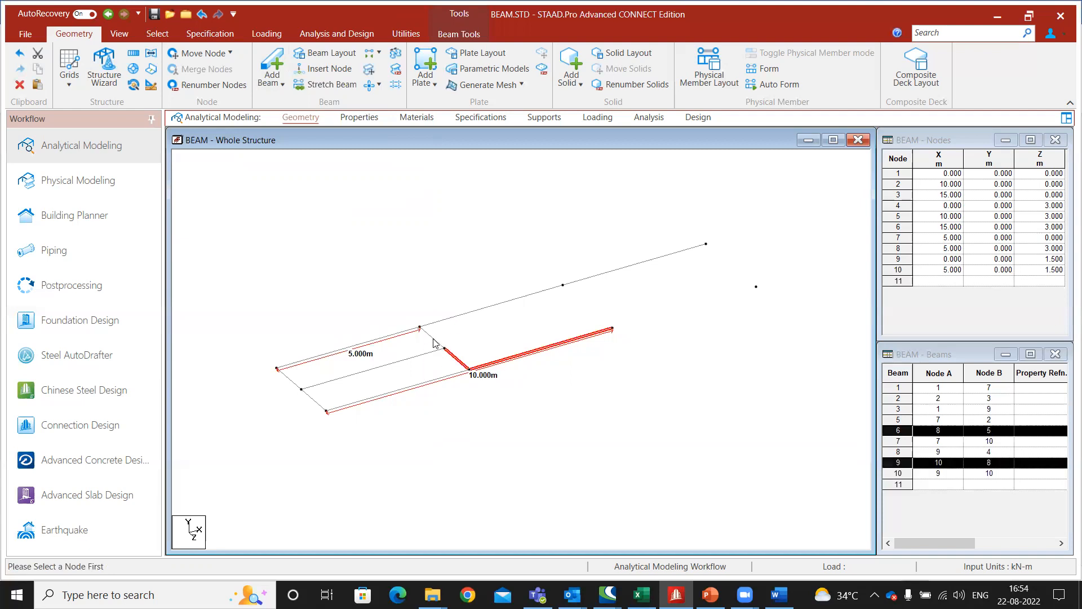
left_click(436, 340, "ctrl")
left_click(418, 357, "ctrl")
left_click(289, 381, "ctrl")
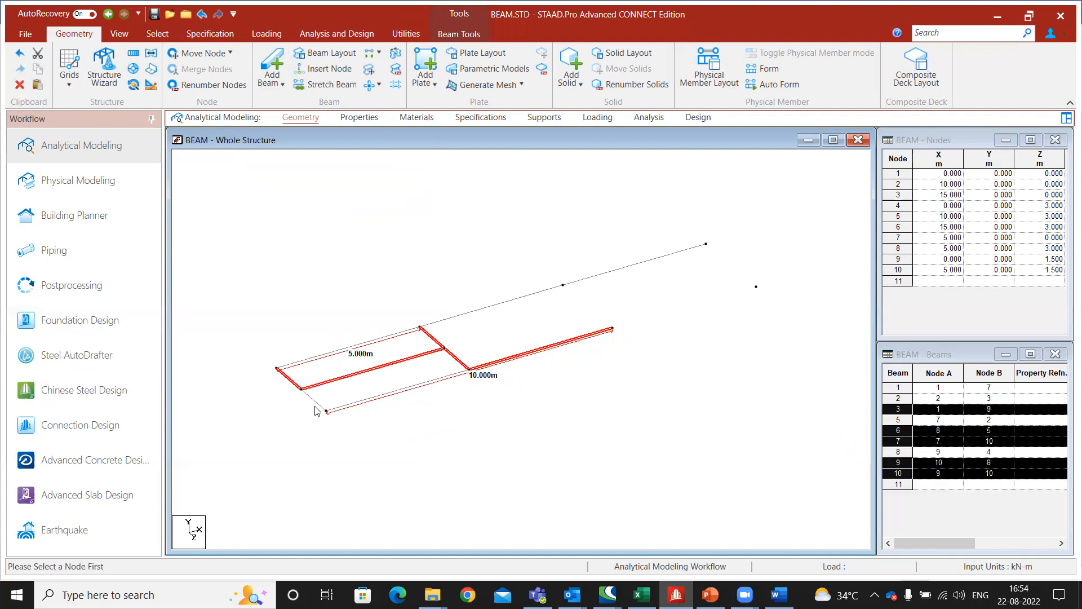
left_click(315, 402, "ctrl")
left_click(347, 407, "ctrl")
key("Delete")
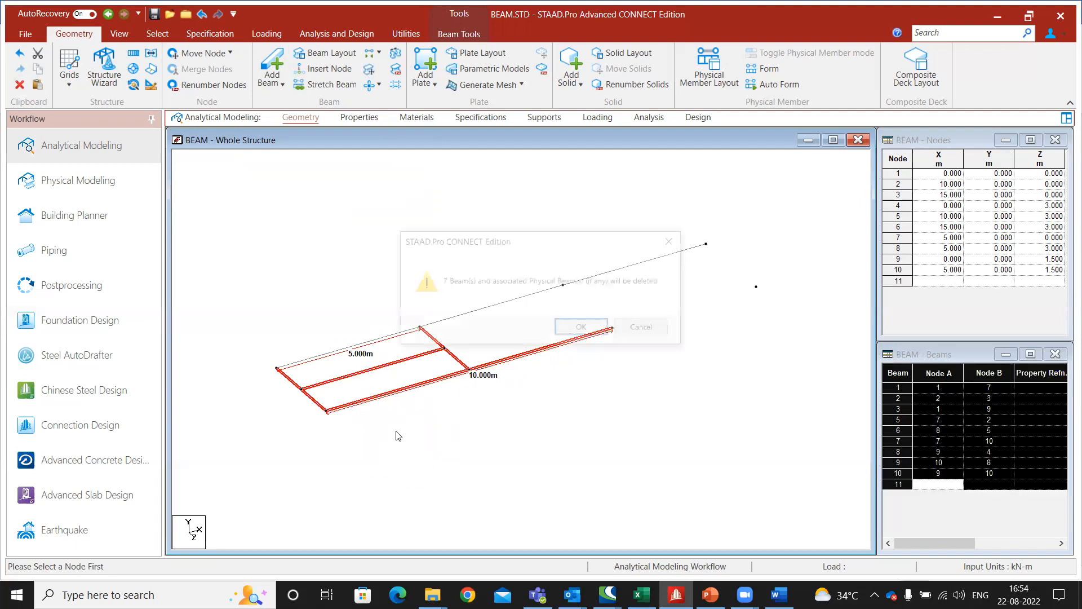
left_click(581, 328)
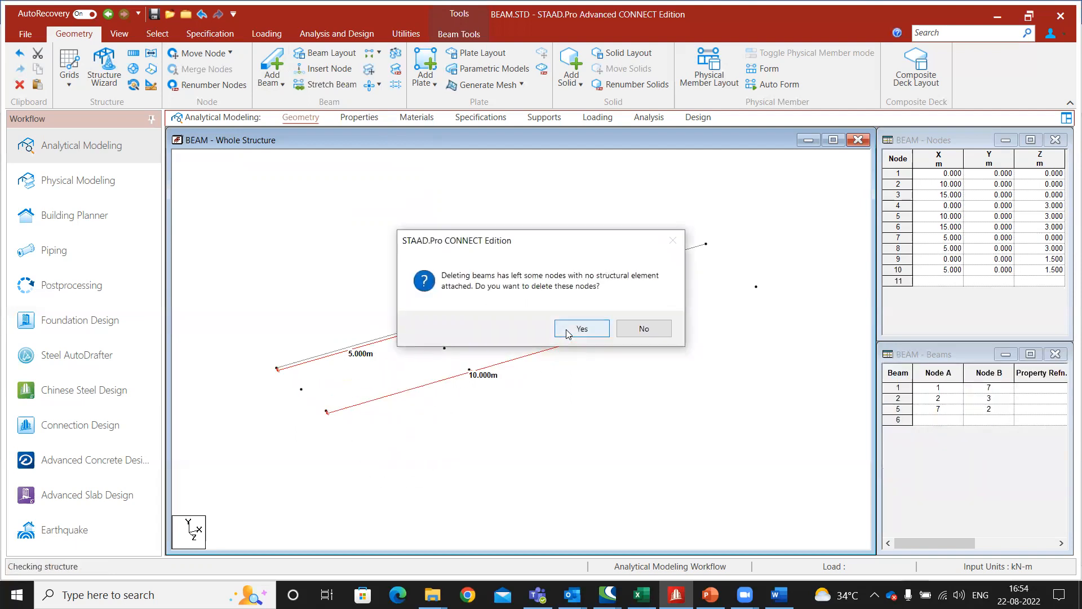
key("Return")
Step: Delete the isolated node 6 at X = 15 m, Z = 3 m
left_click_drag(765, 299, 701, 392)
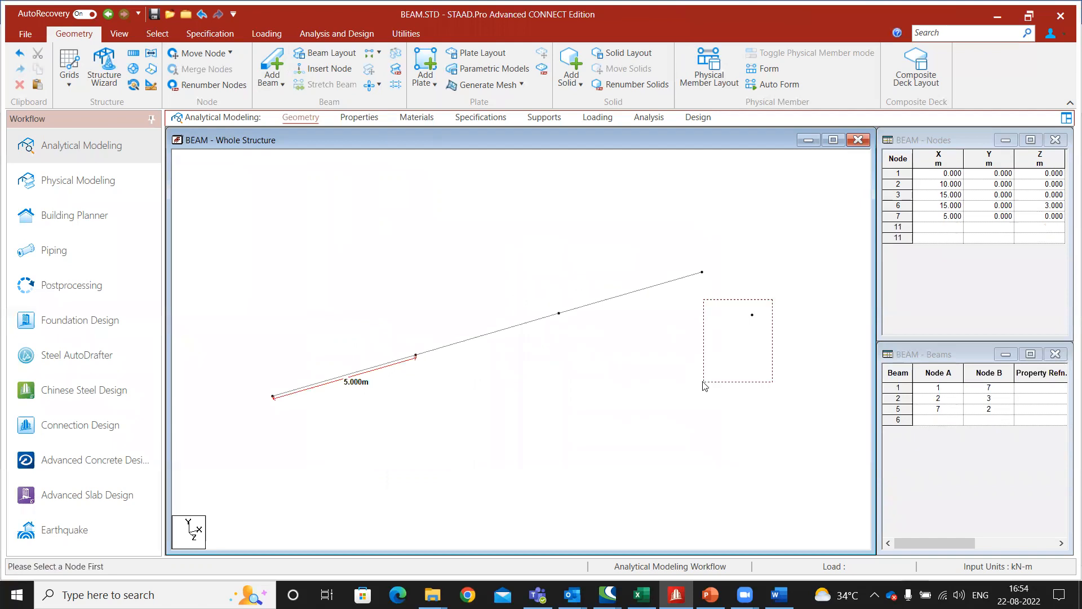
left_click(158, 34)
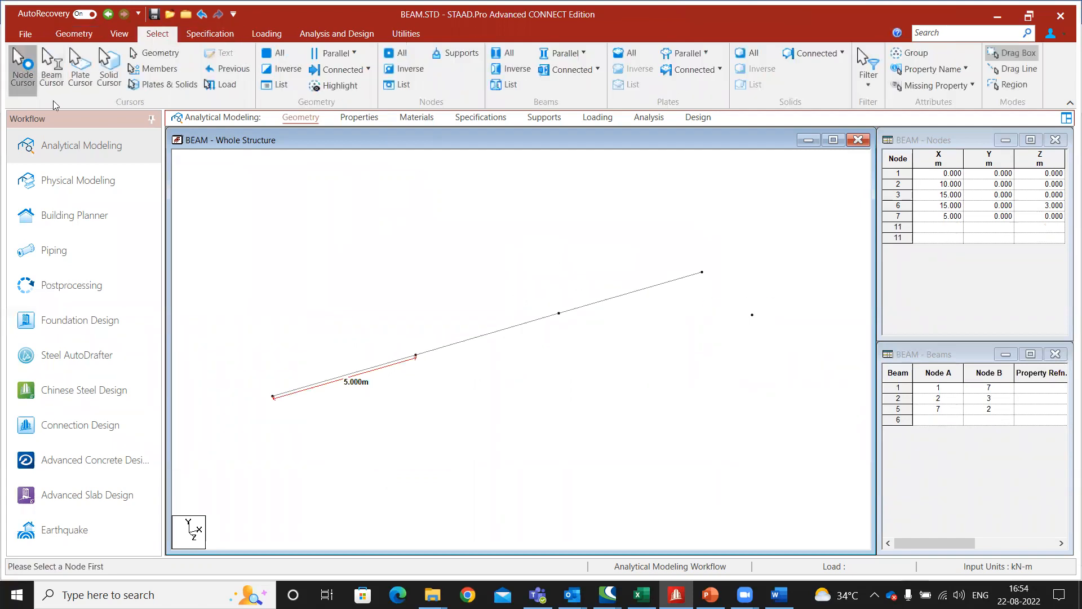
left_click_drag(781, 304, 736, 364)
key("Delete")
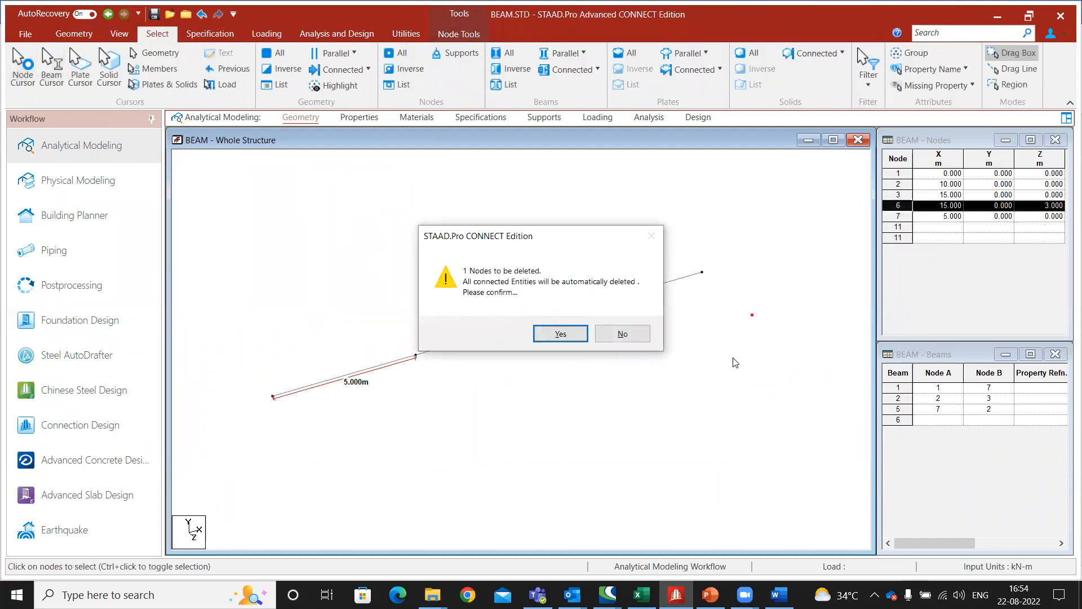
key("Return")
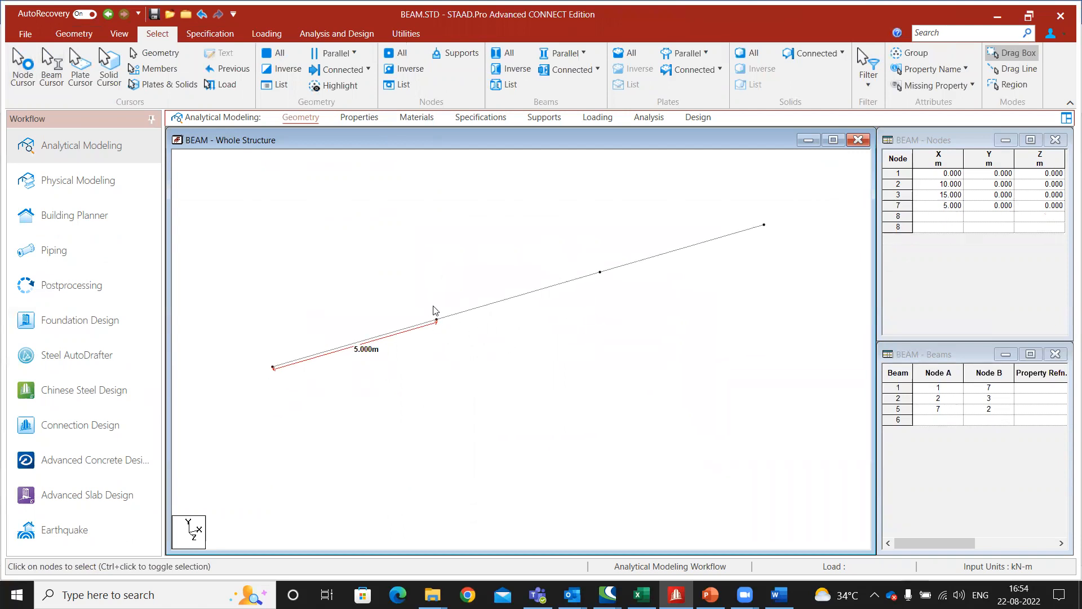
Step: Merge collinear beams 1 and 5 into a single beam from node 1 to node 2, retaining beam number 1
left_click(438, 322)
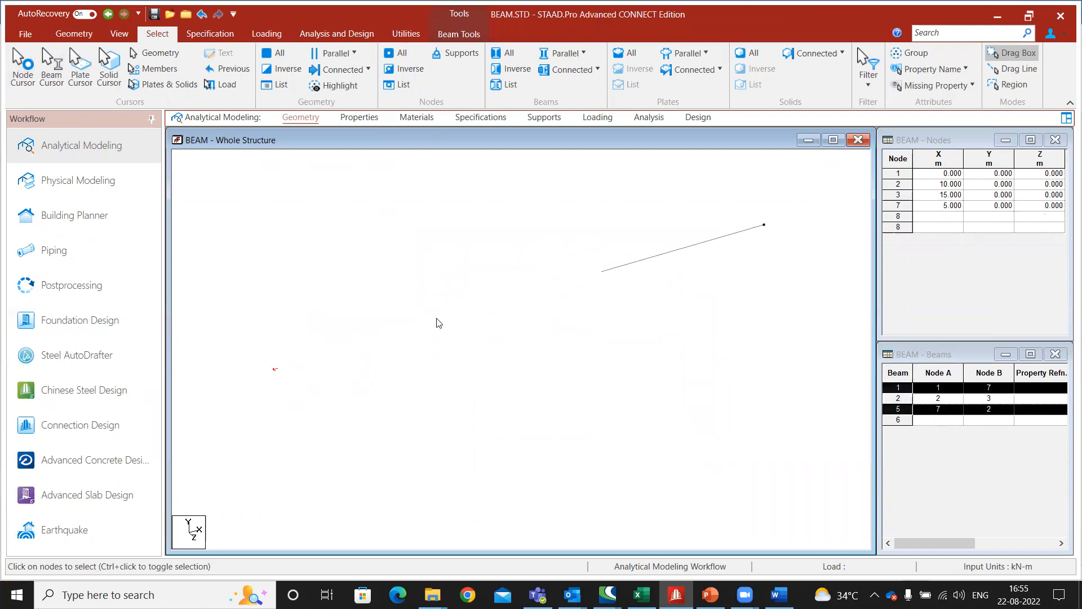
left_click(74, 34)
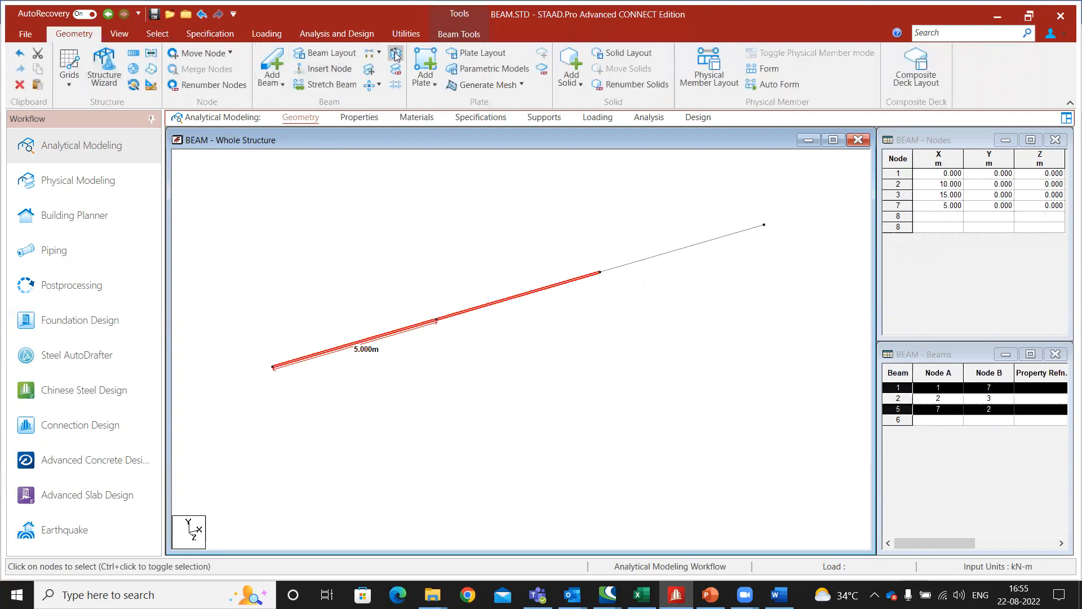
left_click(395, 53)
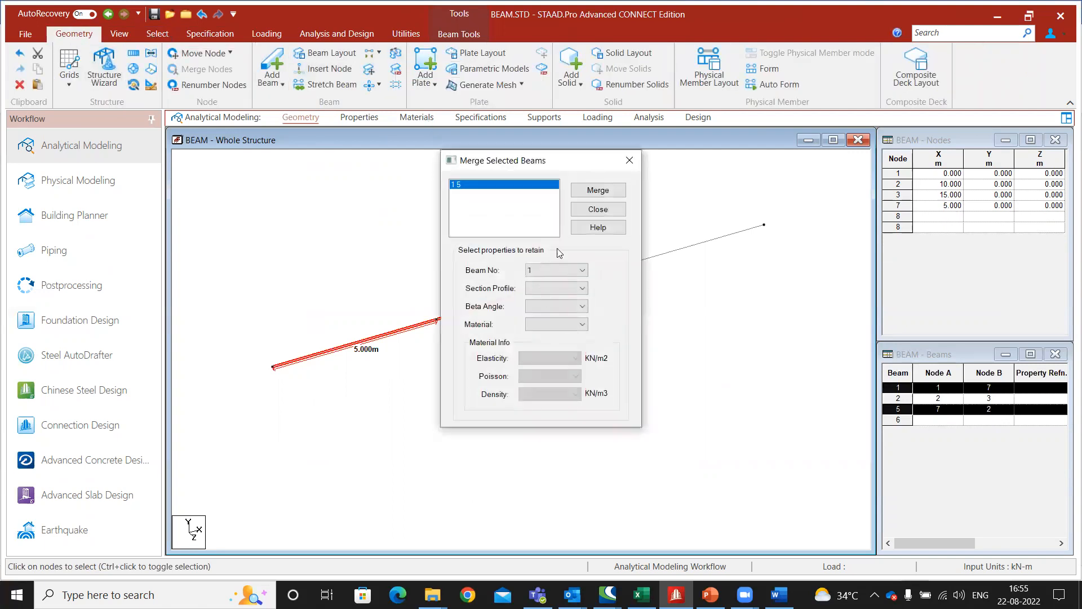
left_click(611, 190)
left_click(630, 160)
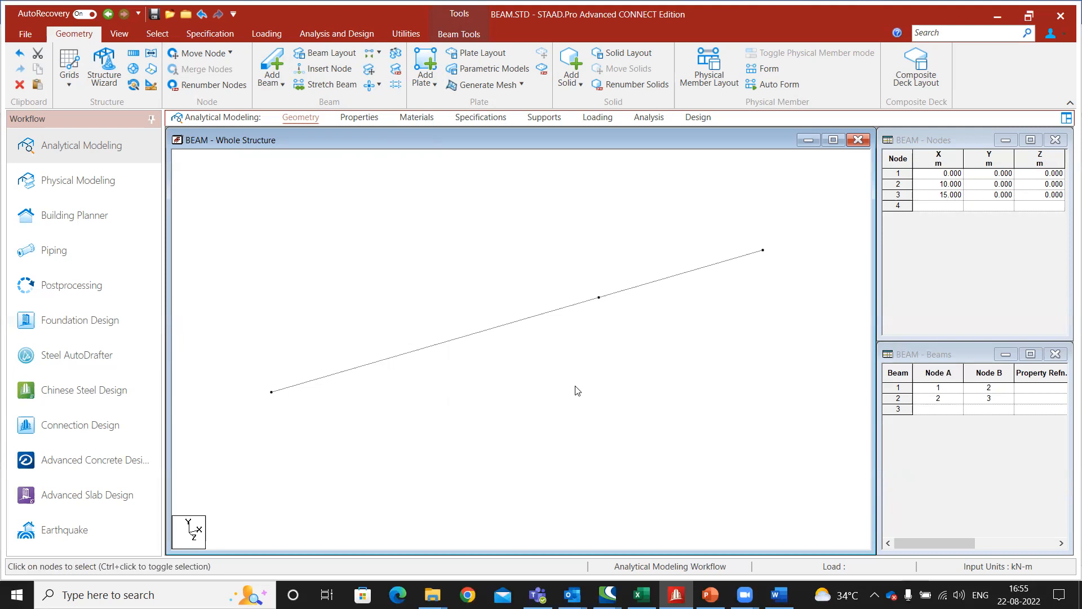
Step: Create a fixed support, checking the support types on the Problem Statement -1 slide in PowerPoint
left_click(543, 117)
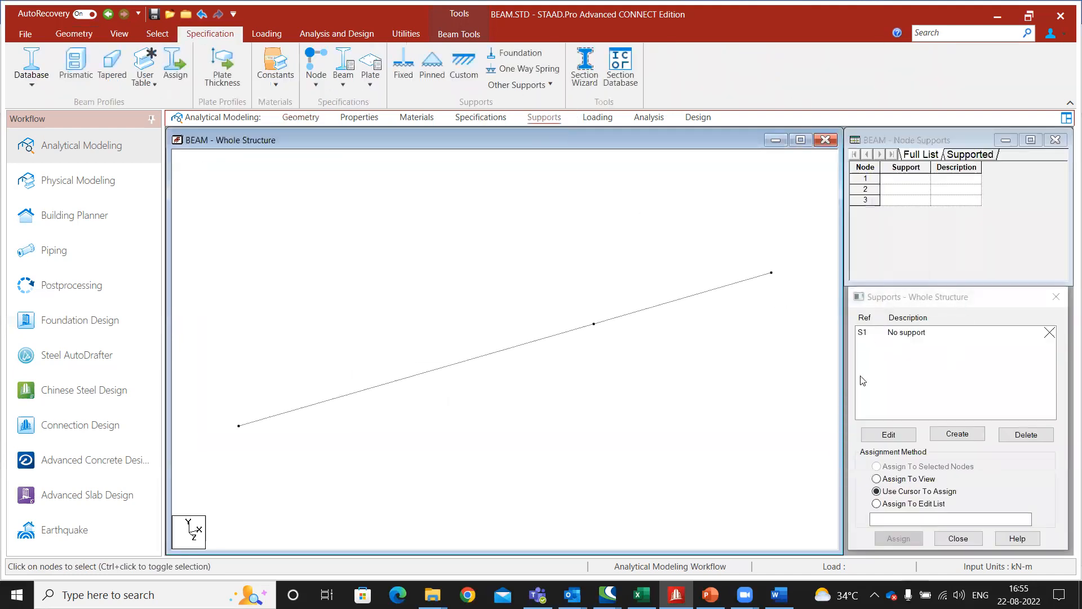
left_click(958, 434)
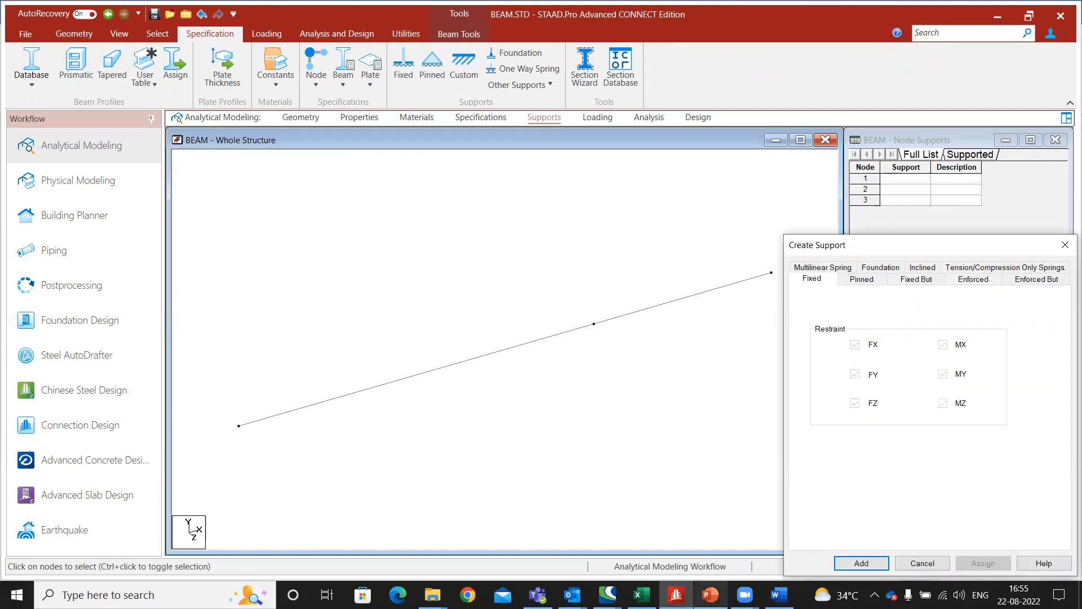
left_click(710, 595)
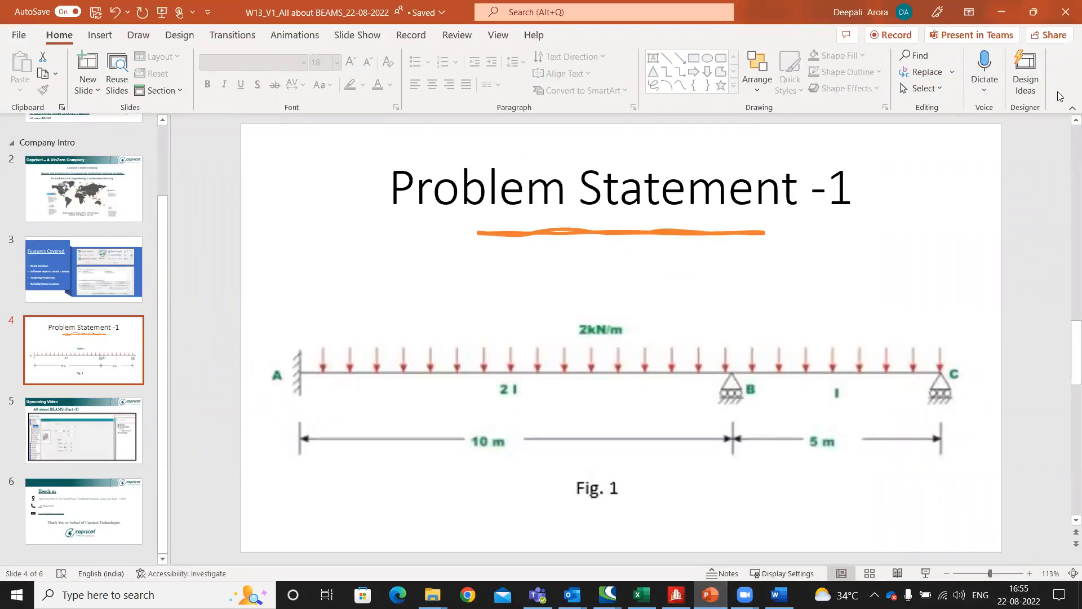
left_click(1000, 12)
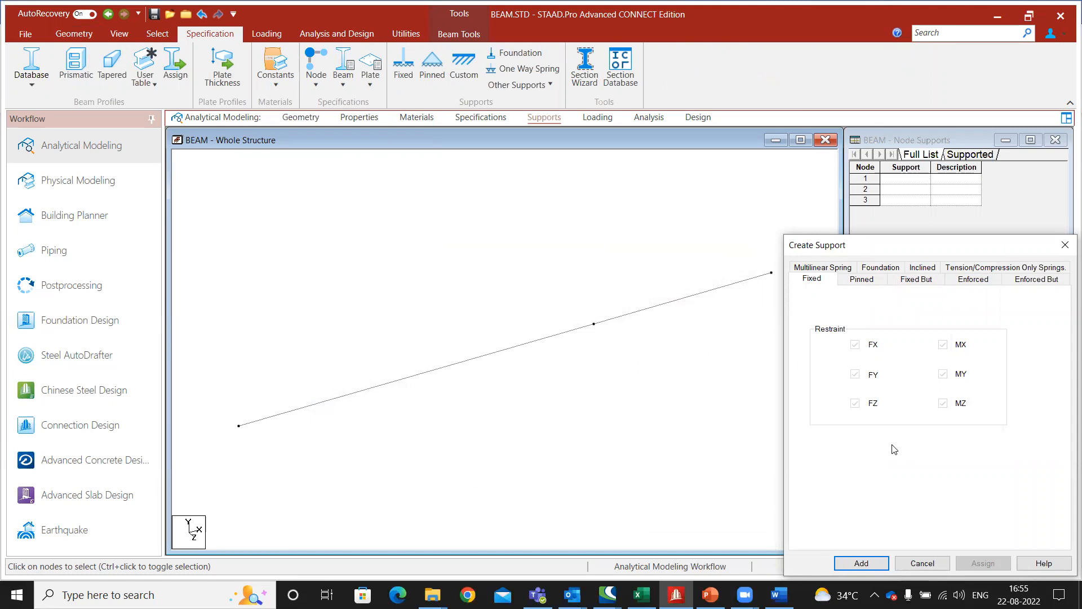
left_click(857, 568)
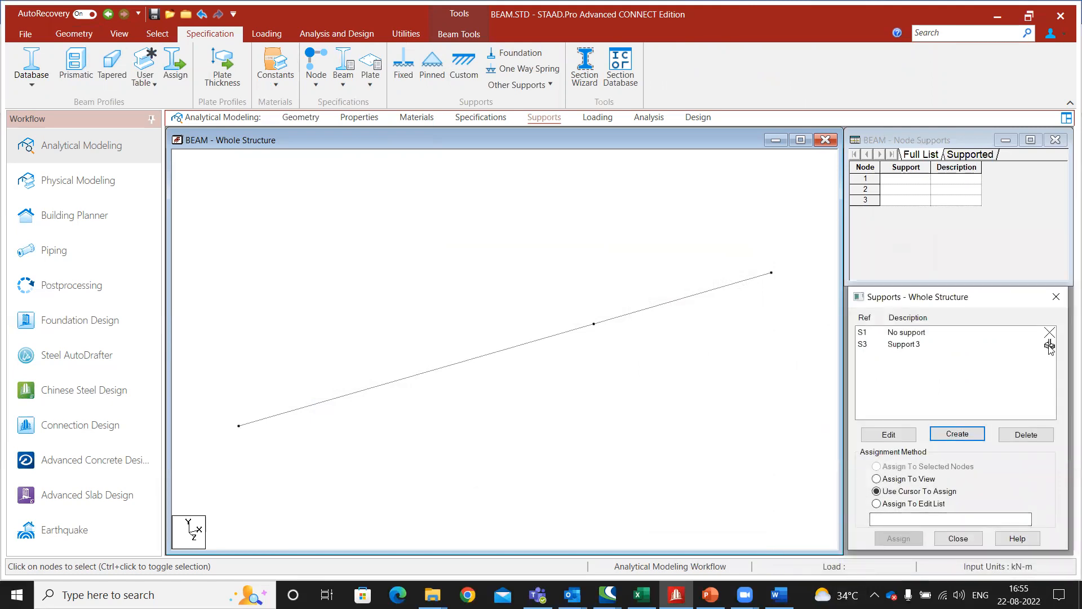
Step: Assign the fixed support S3 to all nodes of the beam using the Assign To View method
left_click(1049, 345)
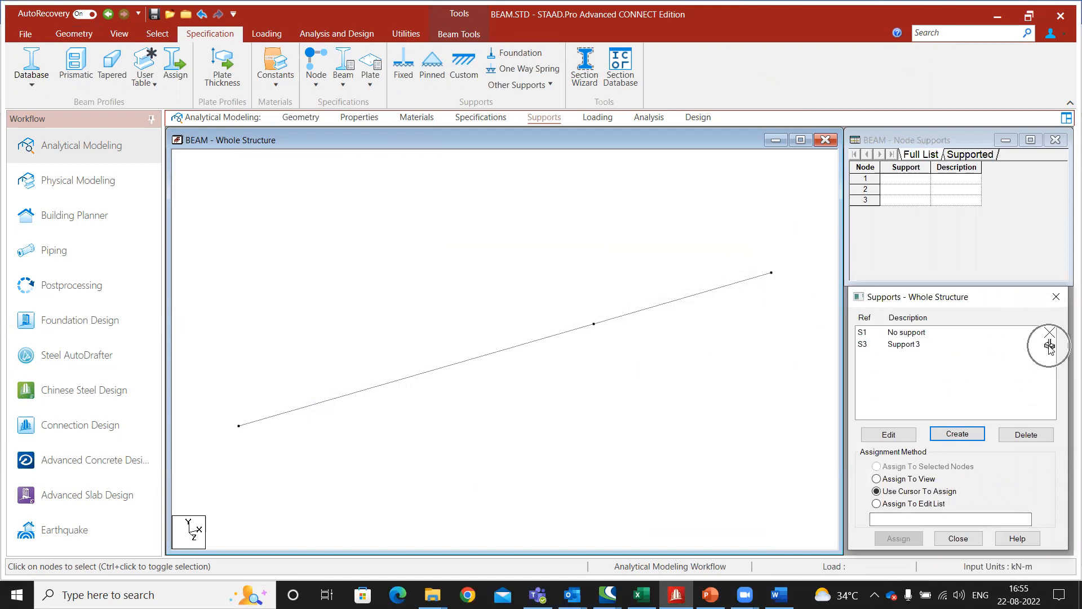
left_click(904, 345)
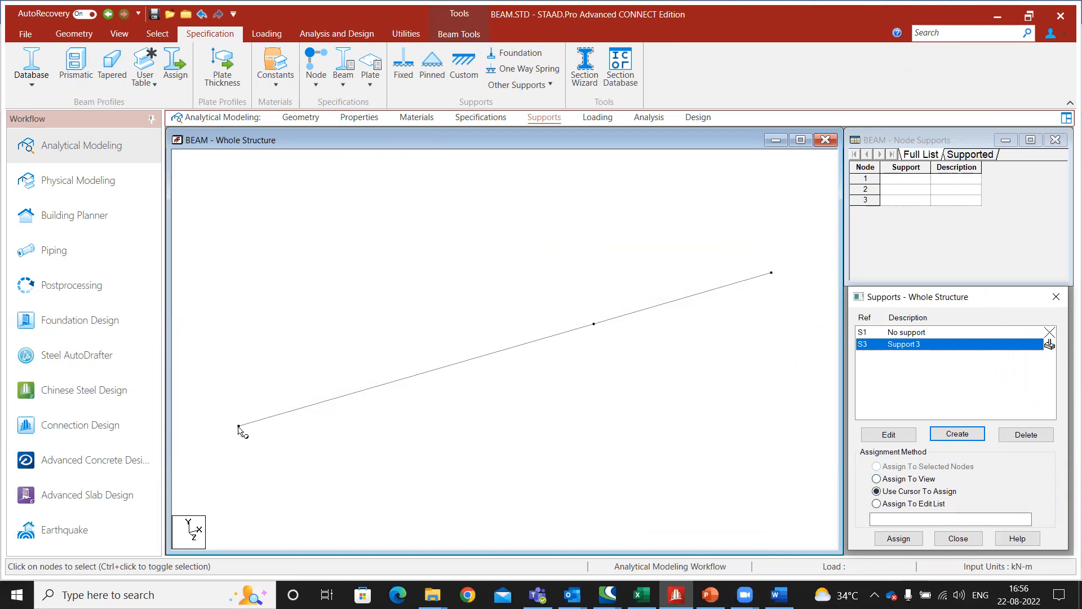
left_click(897, 480)
left_click(899, 539)
left_click(971, 457)
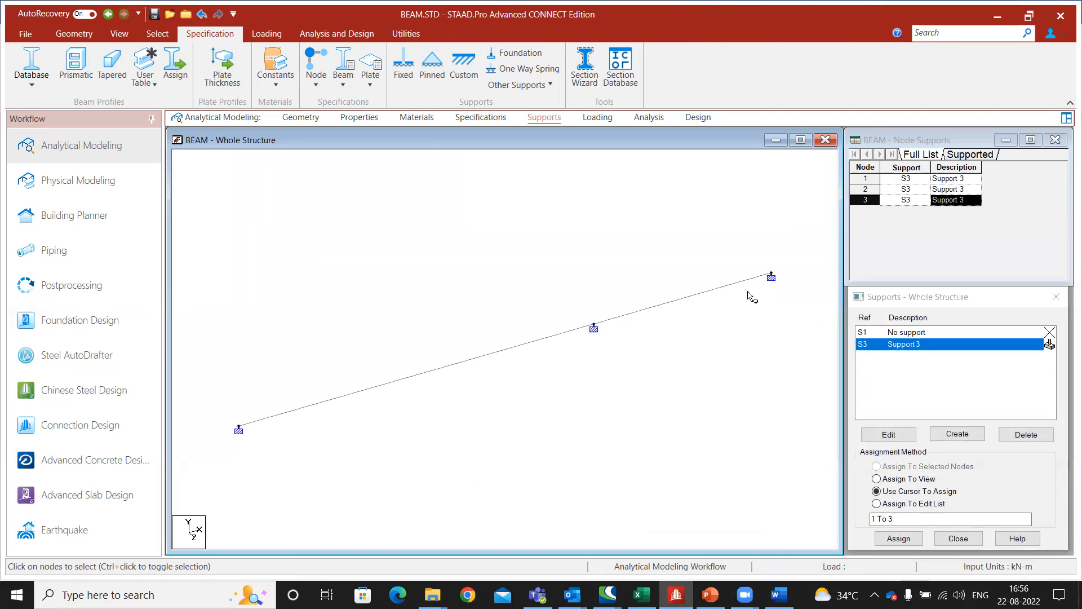
Step: Examine how selecting end nodes 3 and 1 switches between the Assign To Selected Nodes and Use Cursor To Assign methods
left_click(771, 277)
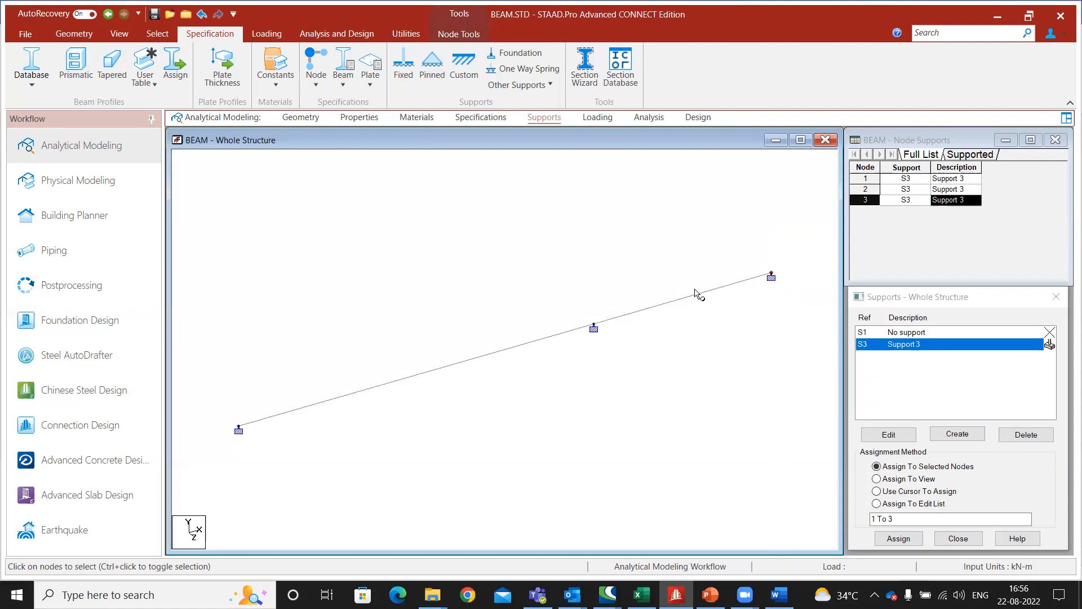
left_click(239, 430)
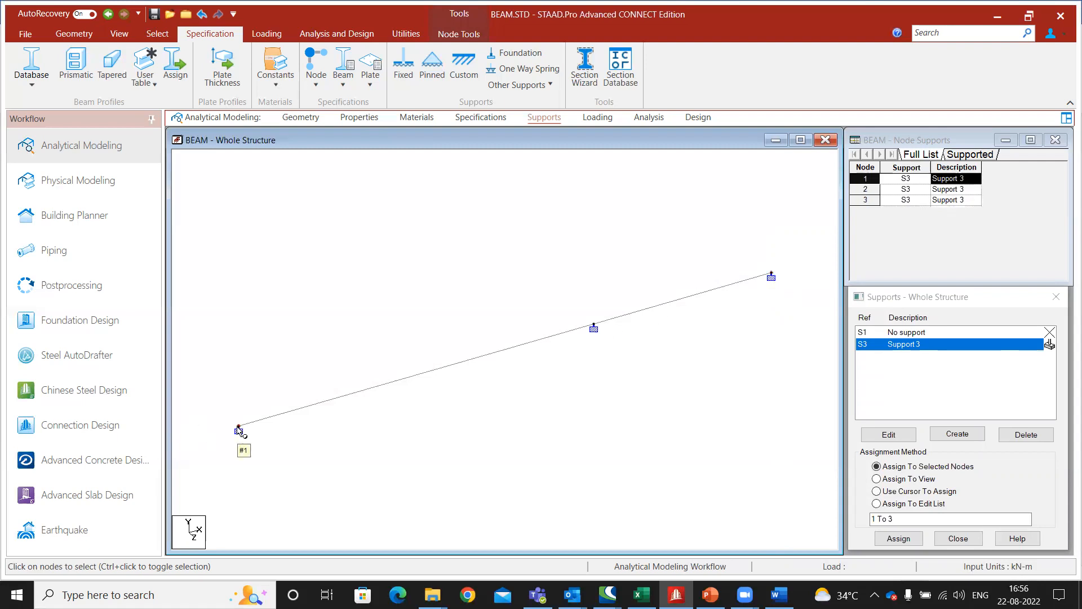
left_click(236, 426, "ctrl")
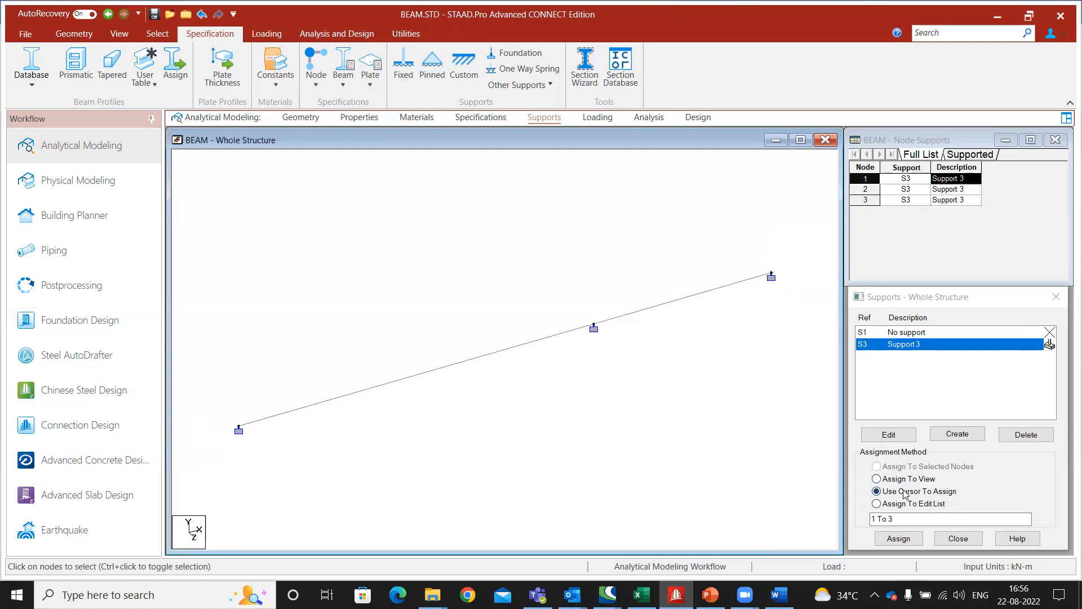
left_click(236, 427)
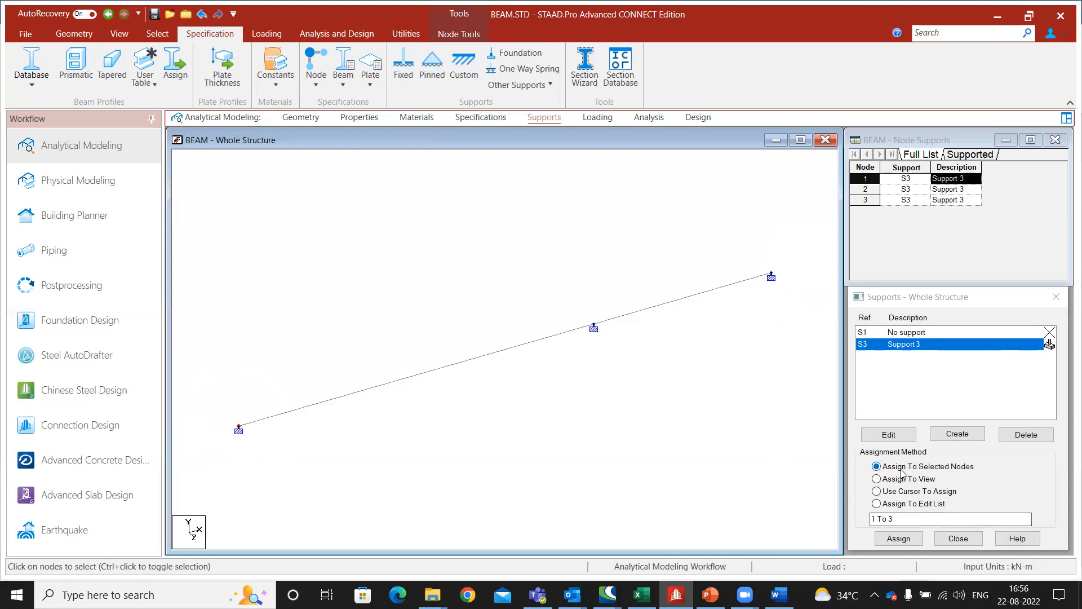
left_click(891, 491)
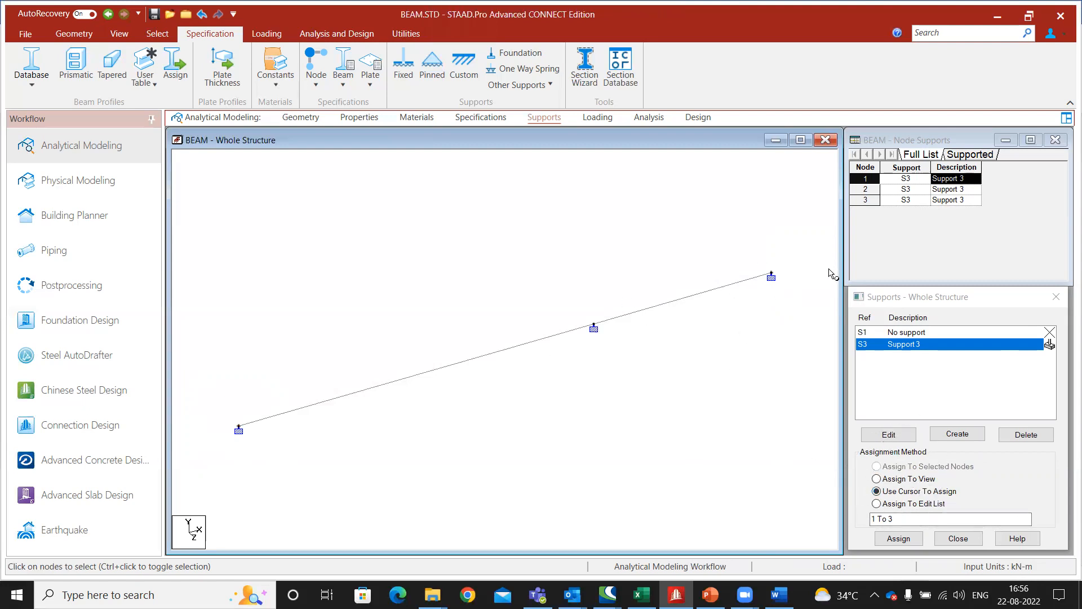
scroll(773, 309, "up", 2)
scroll(763, 333, "down", 1)
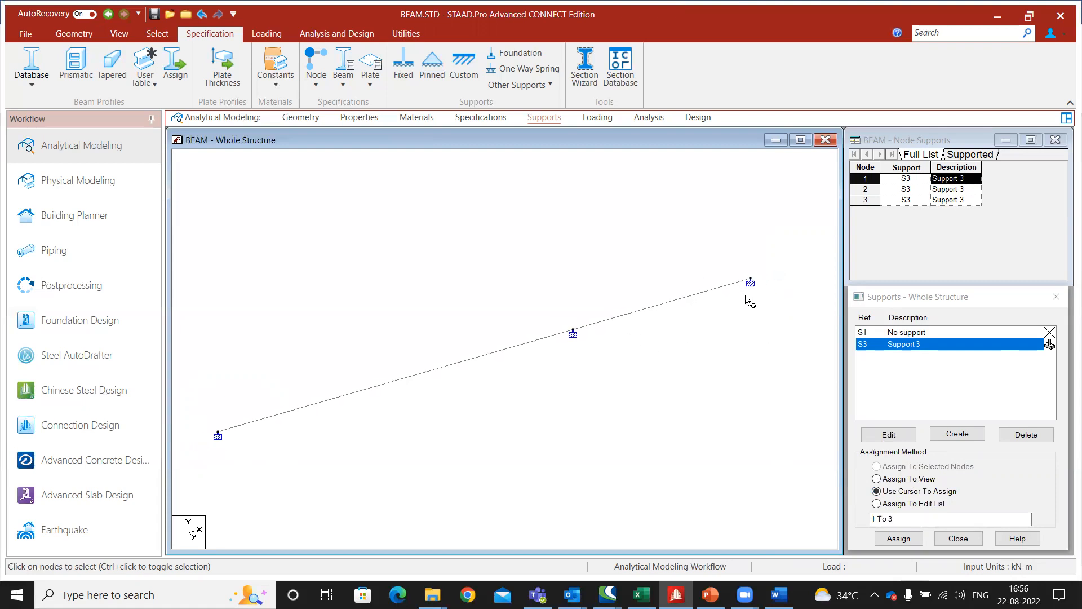
Step: Create a Fixed But support with FX, FZ, MX, MY and MZ released
left_click(962, 441)
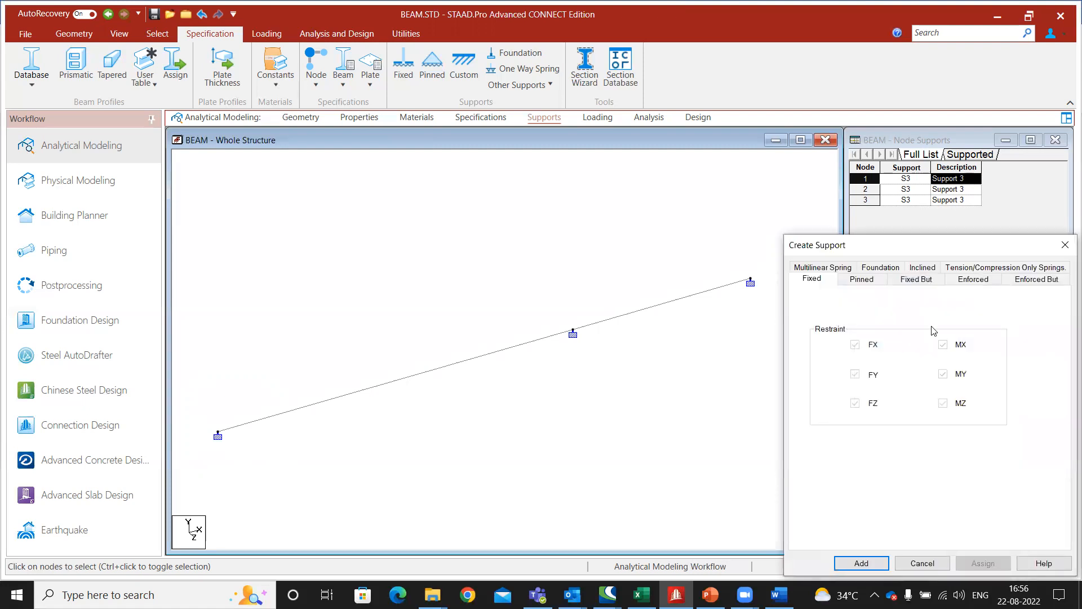
left_click(918, 280)
left_click(917, 280)
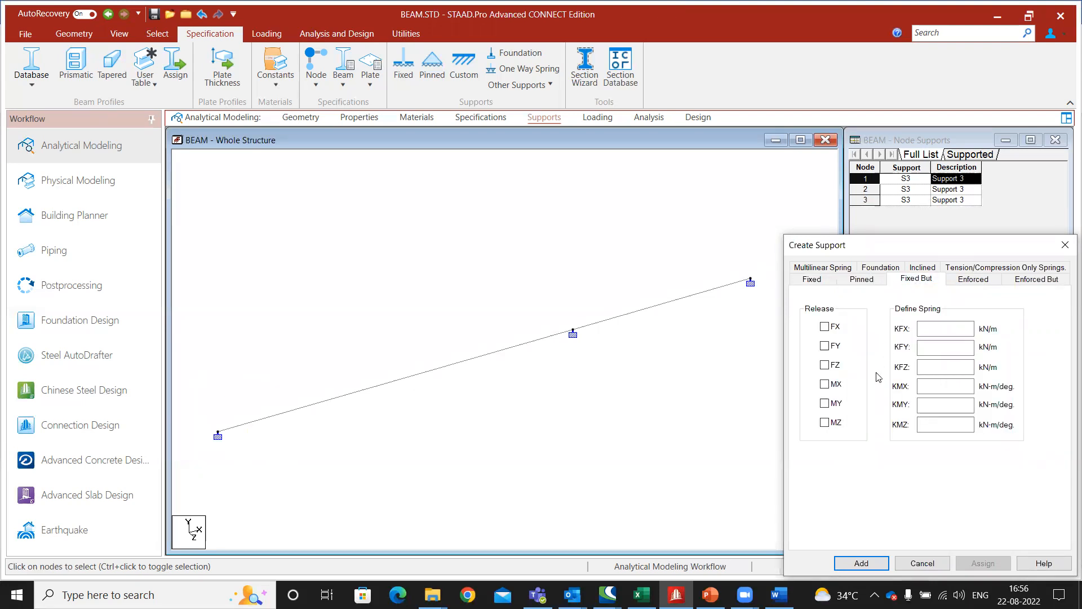
left_click(830, 329)
left_click(834, 368)
left_click(830, 386)
left_click(826, 405)
left_click(824, 424)
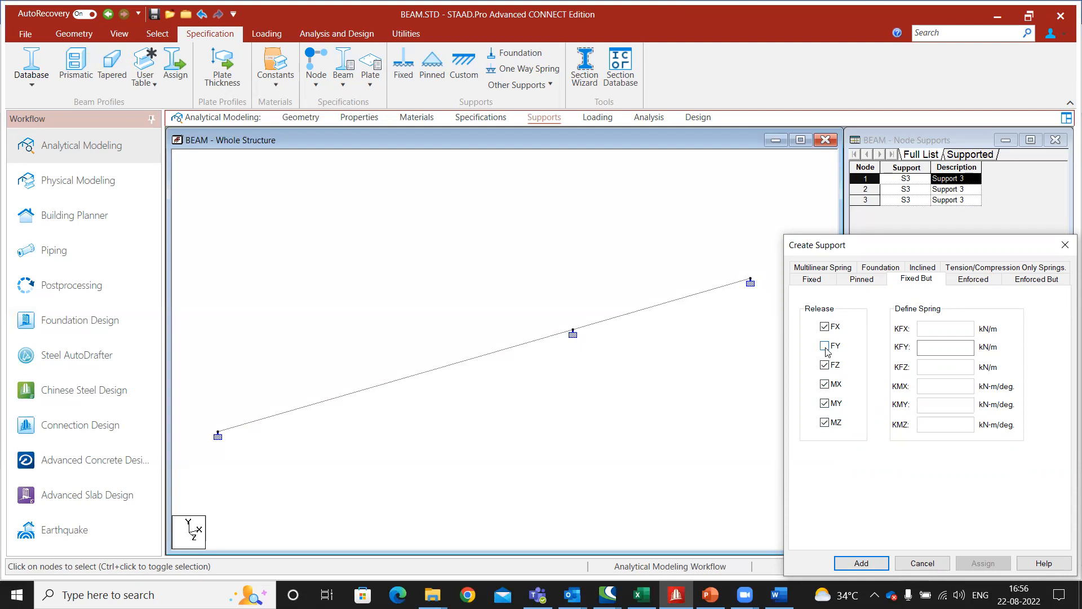
left_click(862, 563)
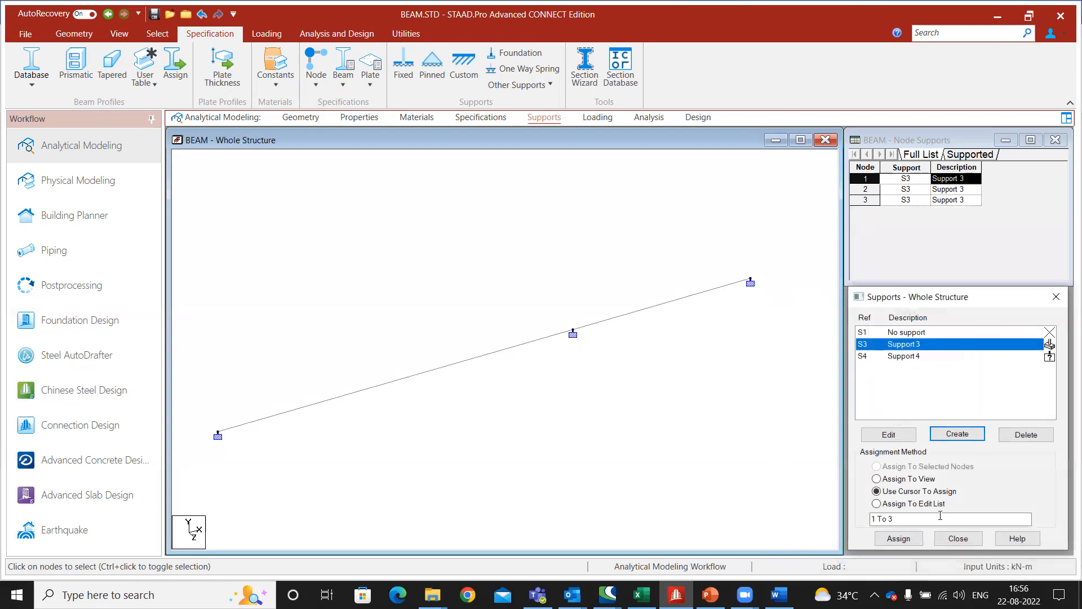
Step: Assign support S4 to the middle and far end nodes 2 and 3, using the Assign To Selected Nodes method
left_click(985, 356)
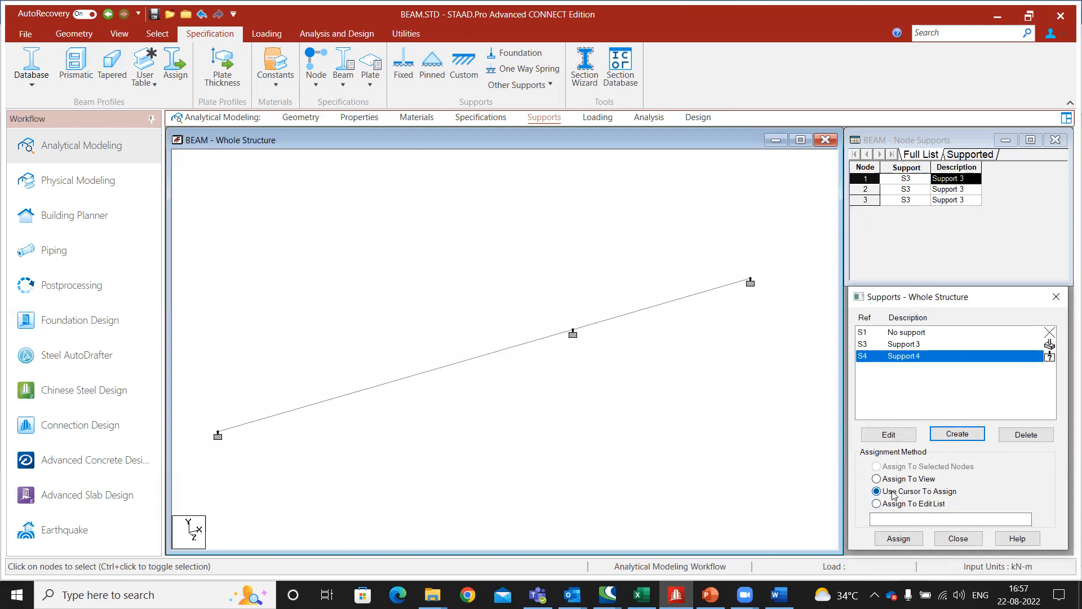
left_click(574, 333)
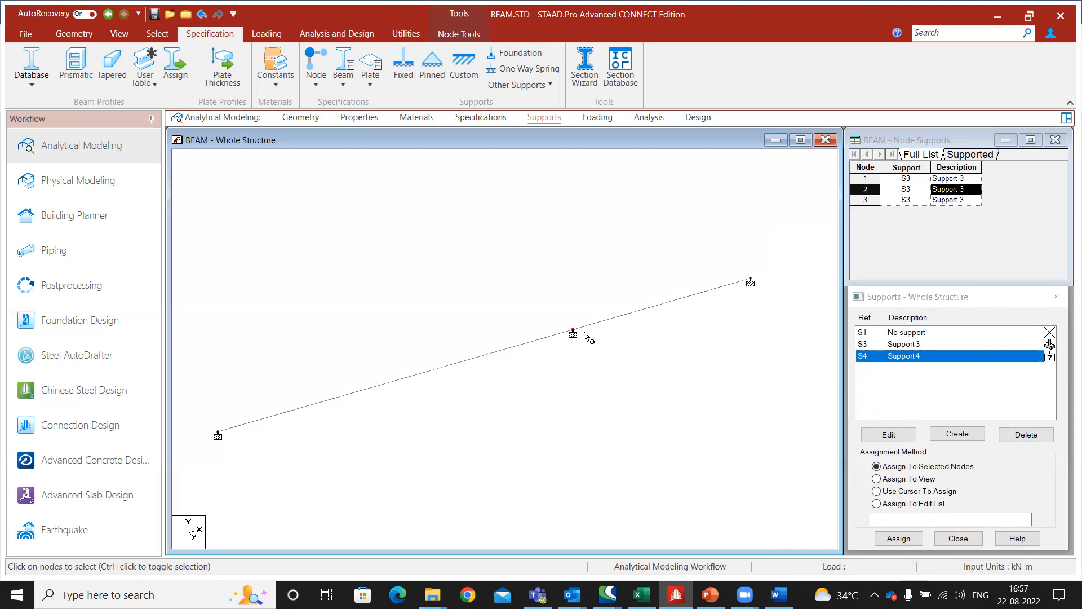
left_click(922, 493)
left_click(573, 332)
left_click(751, 281)
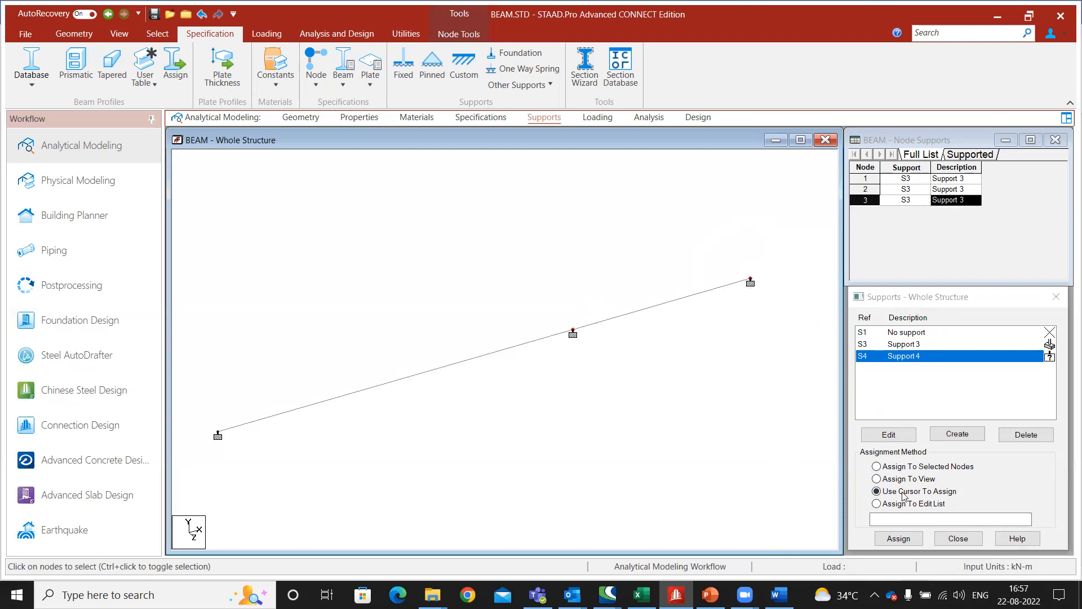
left_click(899, 469)
left_click(899, 536)
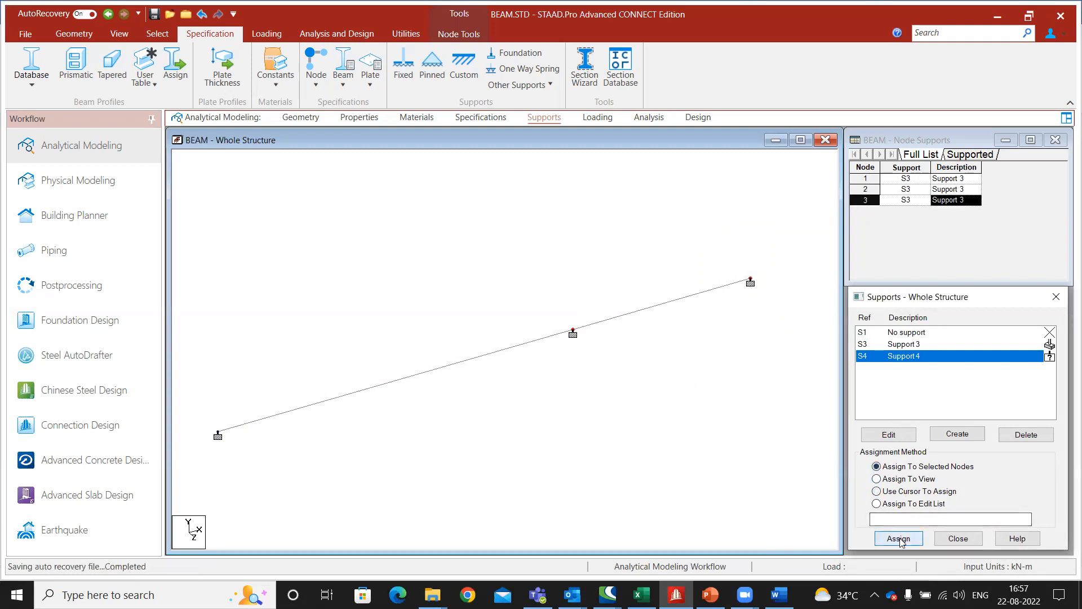
left_click(975, 465)
Step: Check which nodes carry supports S3 and S4 by highlighting each support's assignment in turn
left_click(877, 491)
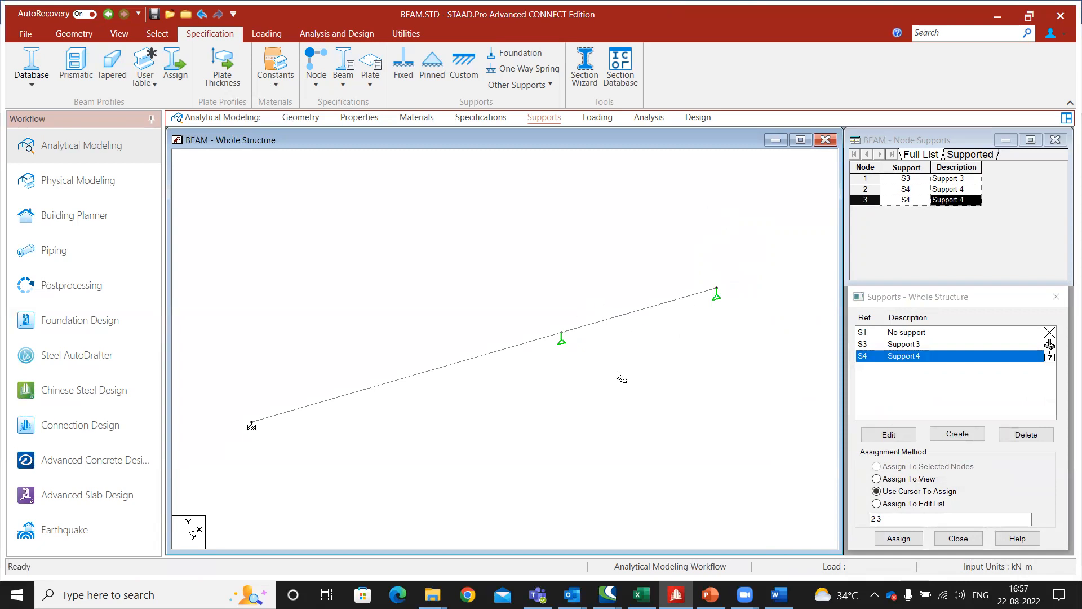
left_click(903, 345)
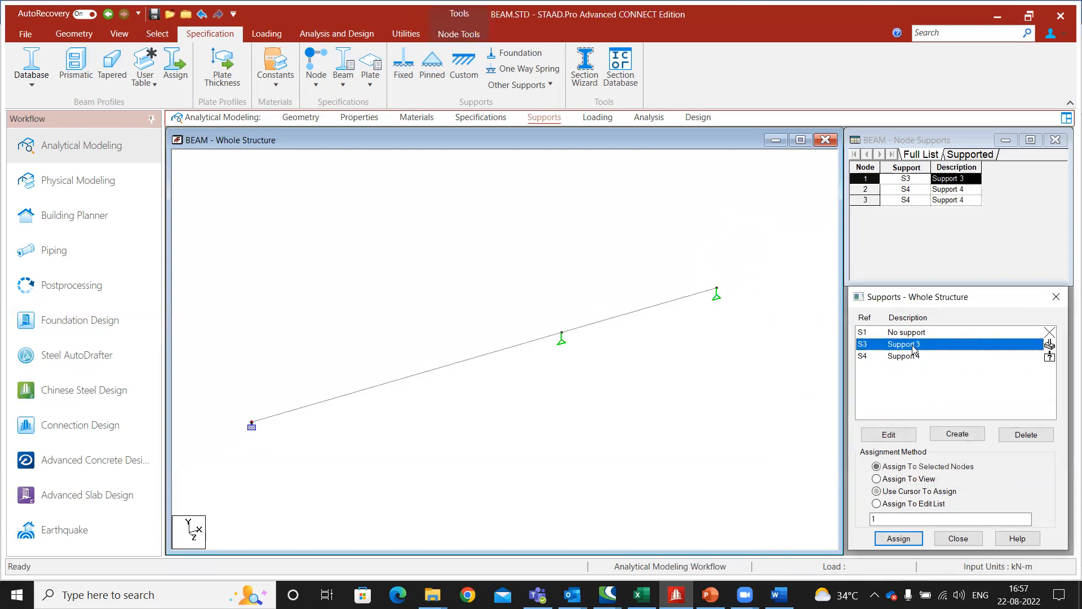
left_click(913, 356)
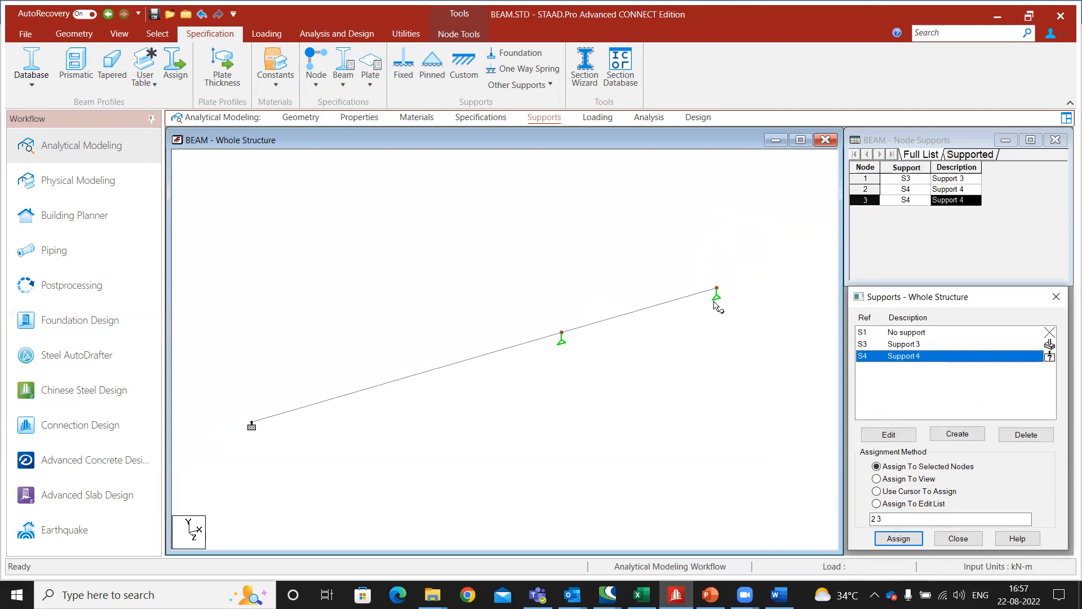
scroll(688, 347, "down", 4)
middle_click_drag(678, 434, 671, 408)
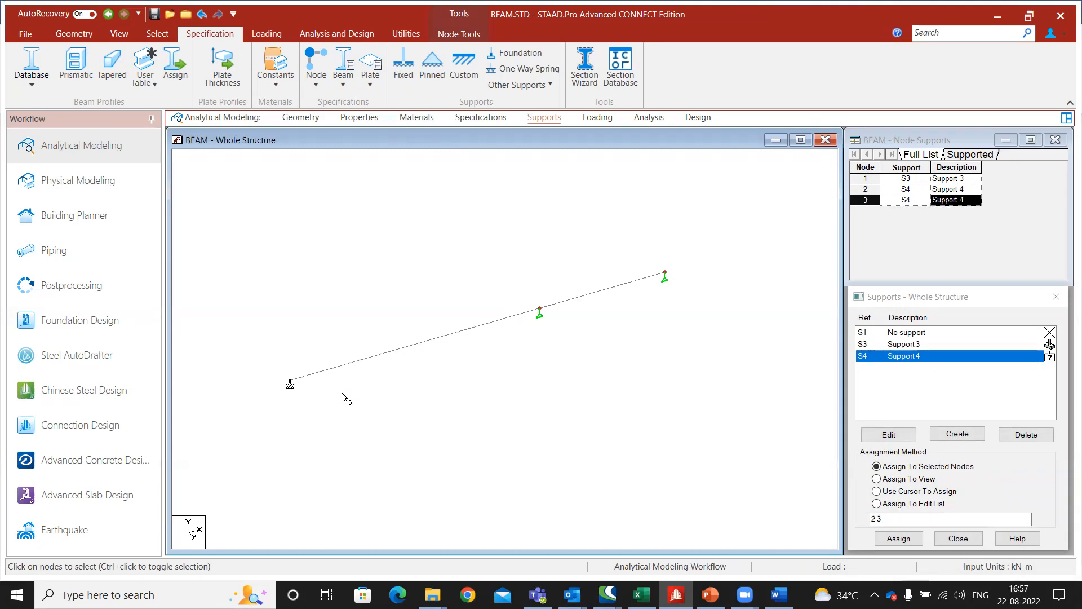
Step: Bring up the section properties of the structure and inspect the geometry details of beam 1
left_click(359, 118)
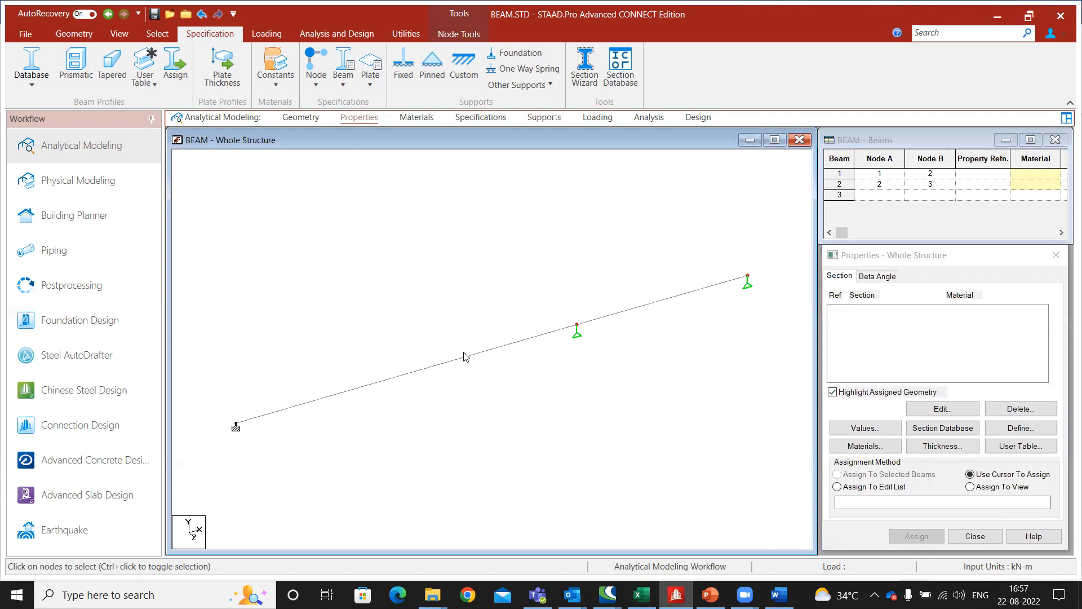
double_click(466, 363)
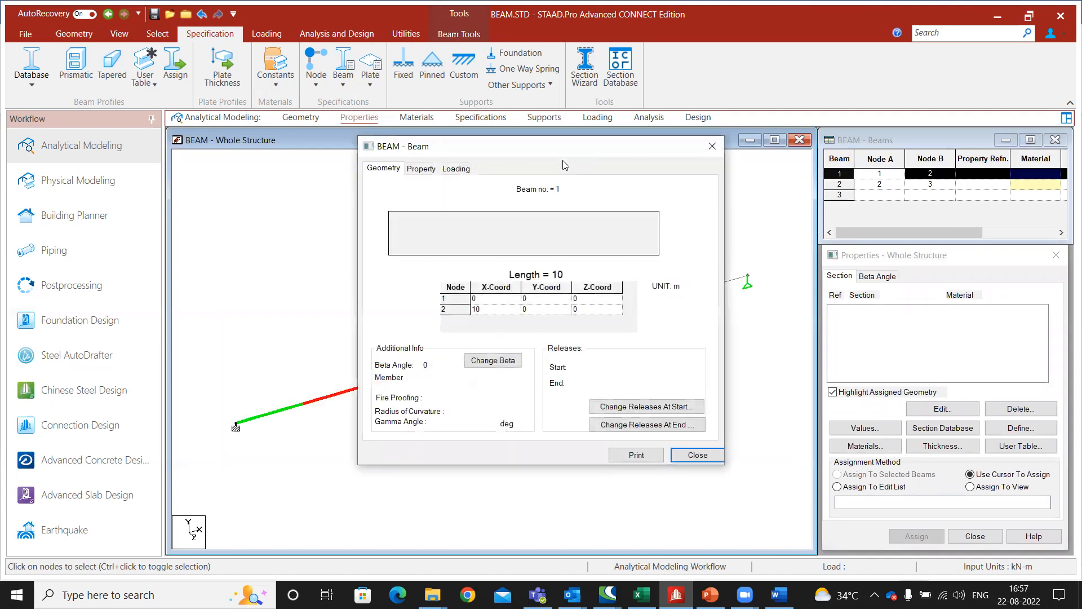
left_click_drag(581, 163, 945, 150)
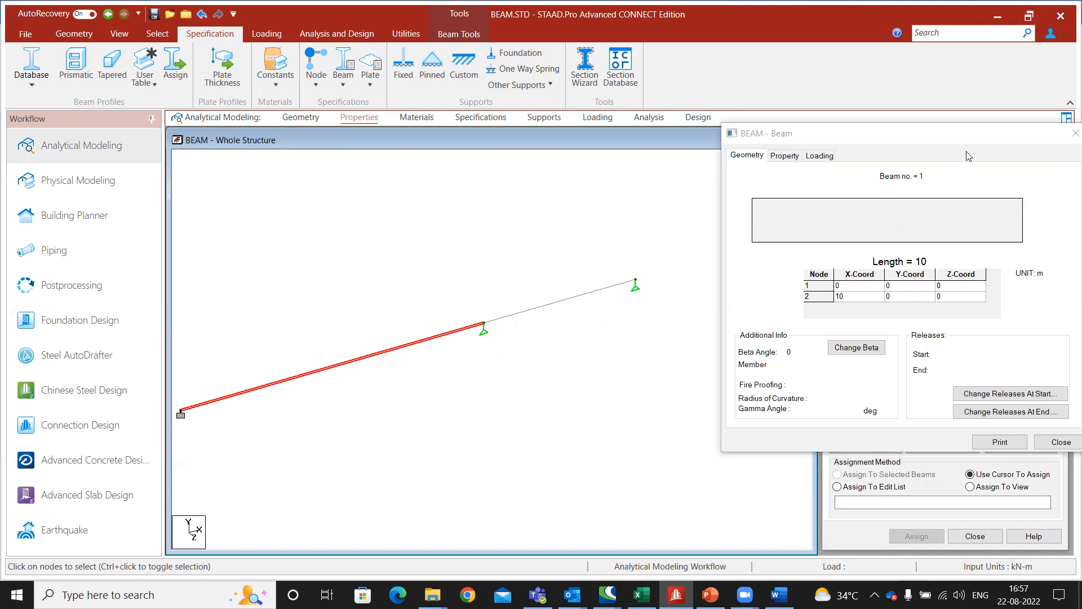
left_click_drag(991, 139, 886, 150)
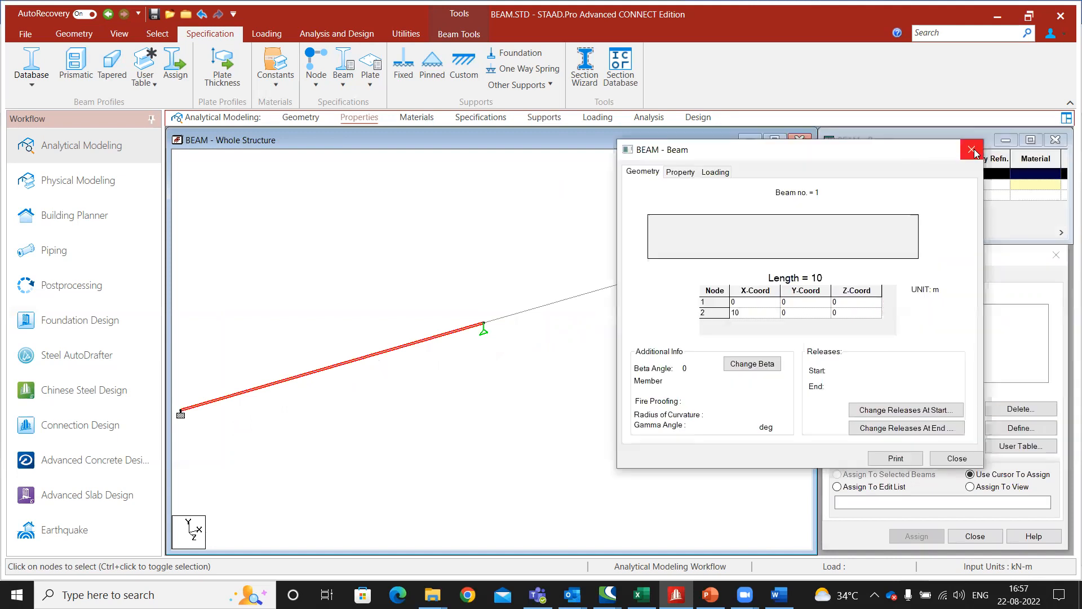
left_click(971, 143)
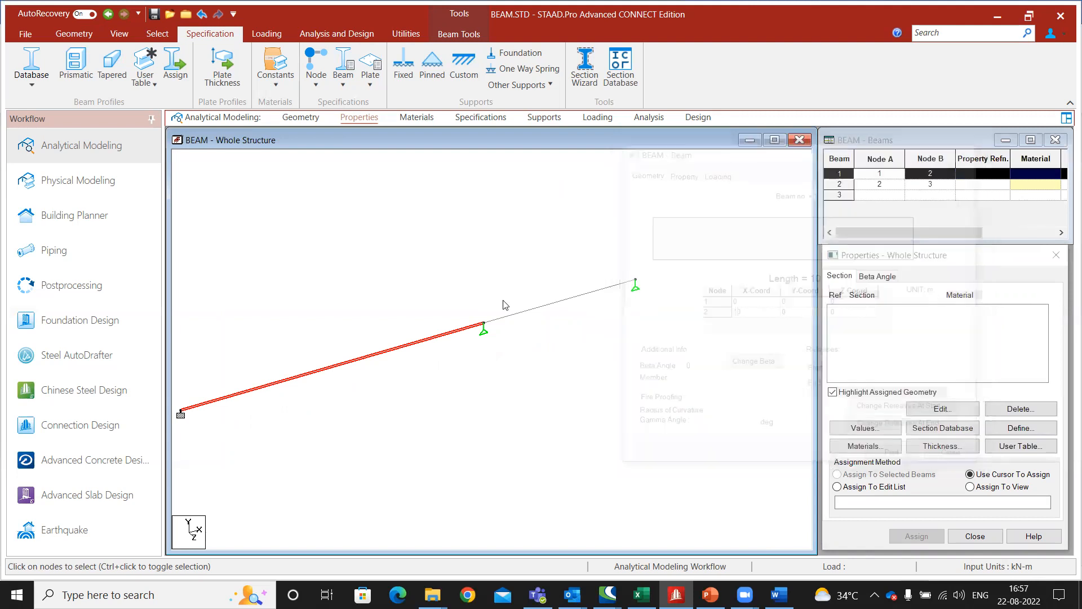
Step: Look at the structure in a 3D rendered view and close that view
left_click(119, 33)
left_click(828, 62)
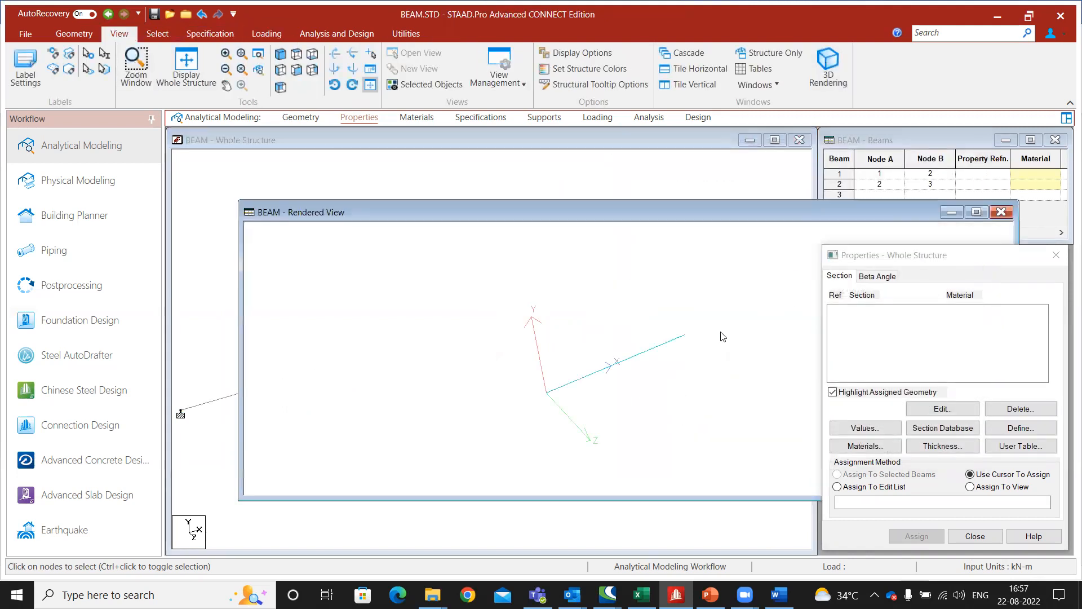
left_click(1002, 213)
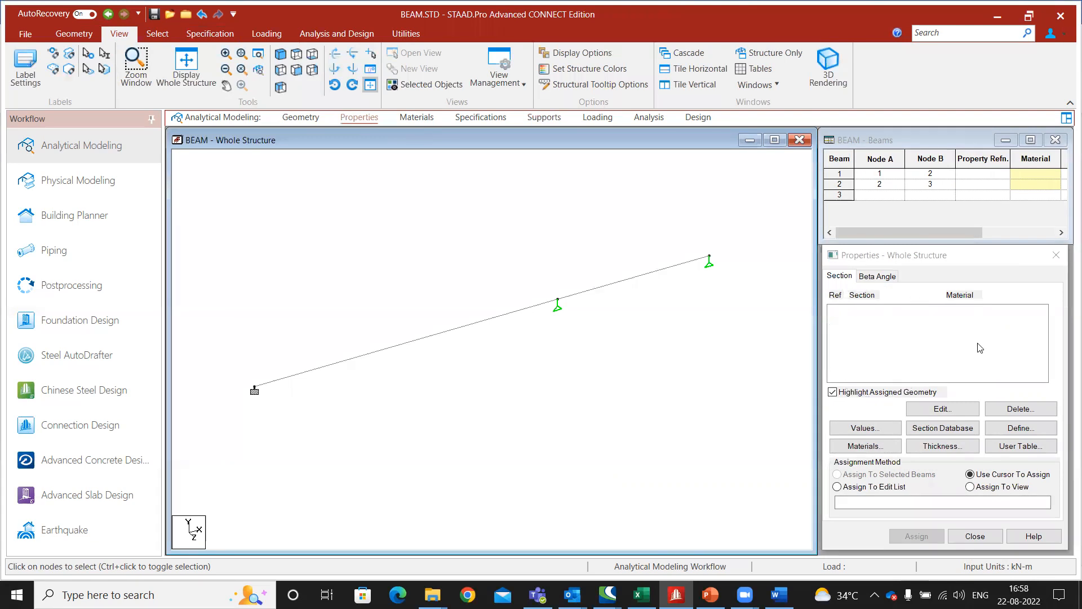
Step: Start defining a rectangular section with a YD of 0.300 m and a ZD of 0.23 m
left_click(1014, 430)
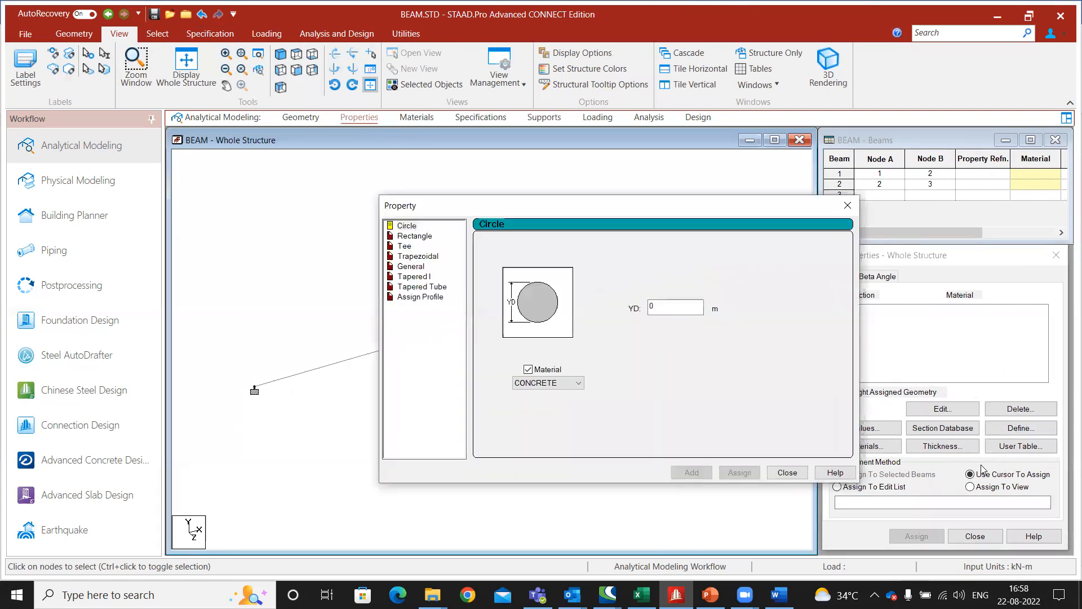
left_click_drag(717, 208, 954, 218)
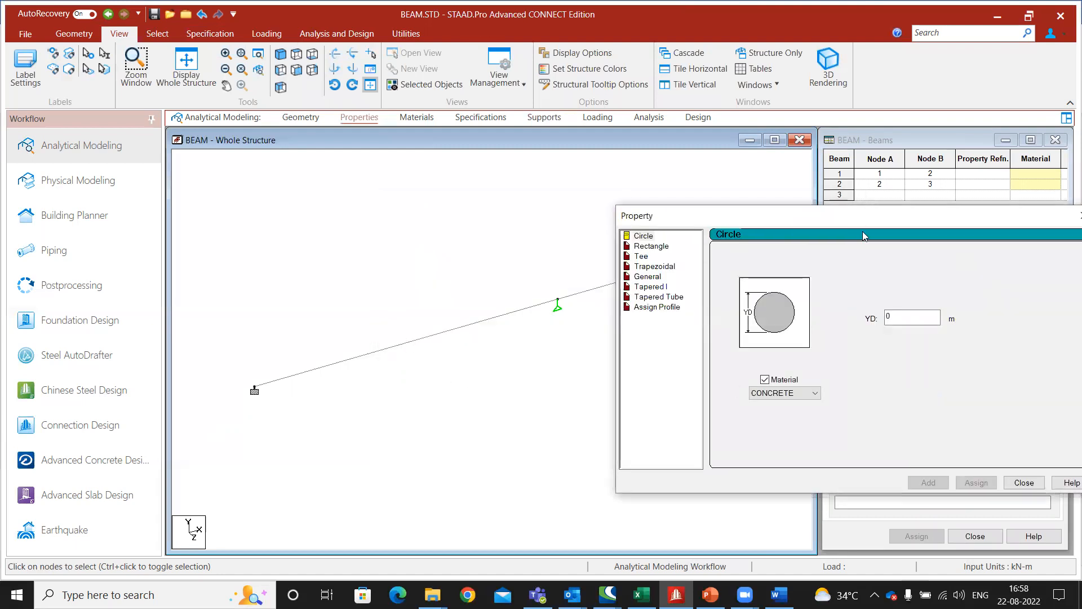
left_click_drag(867, 222, 888, 188)
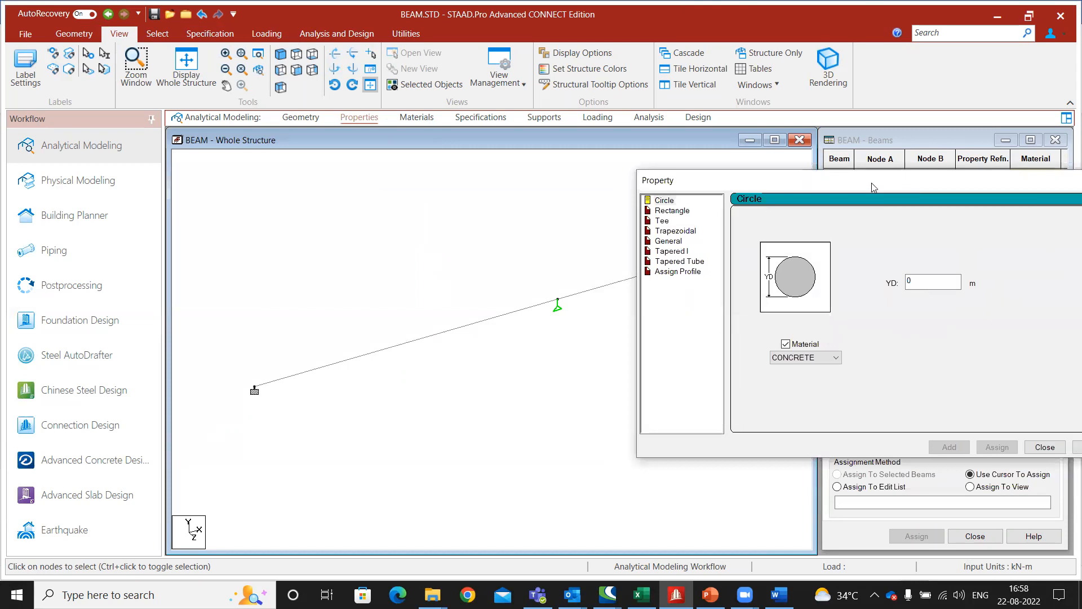
left_click_drag(871, 183, 828, 184)
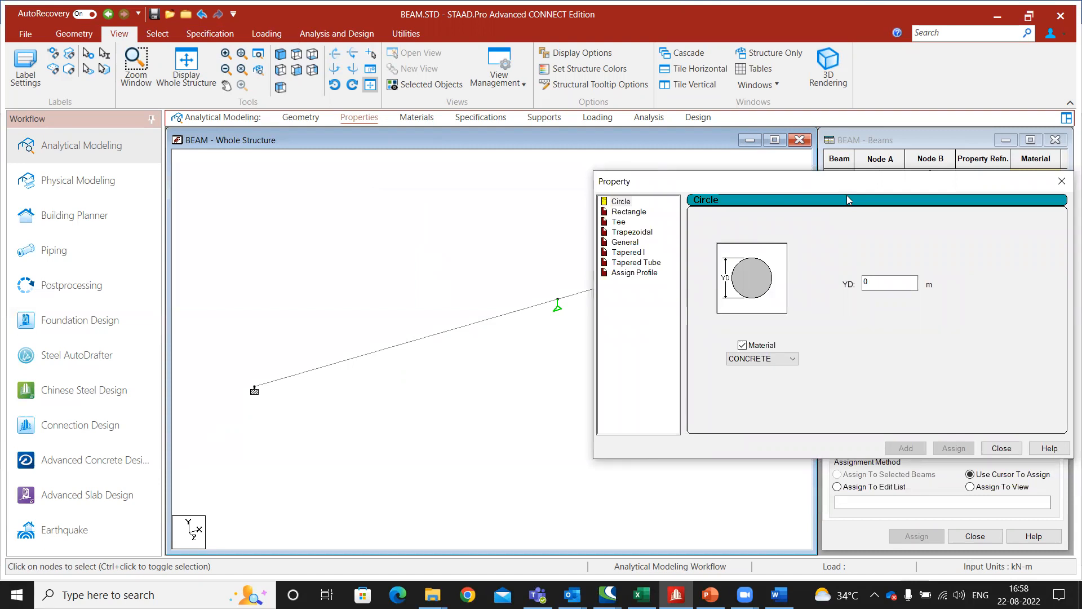
left_click(632, 212)
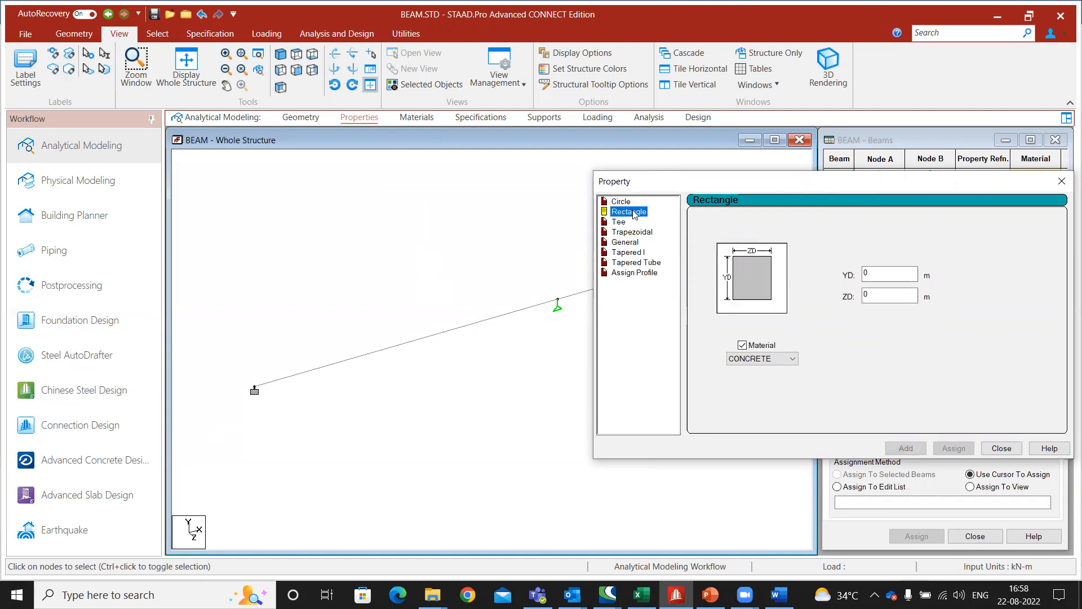
left_click(881, 274)
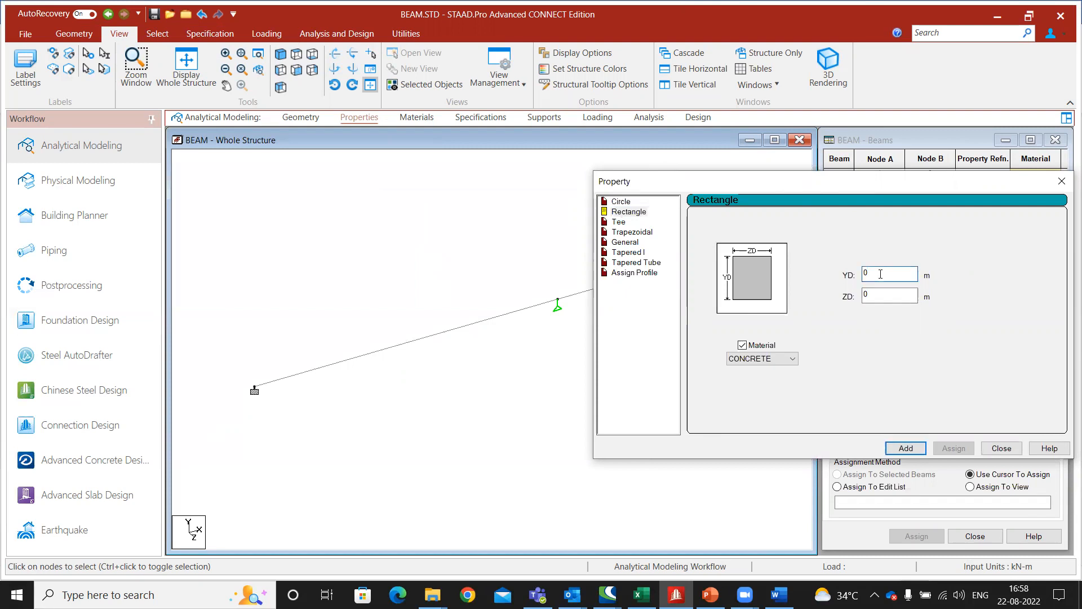
key("ctrl")
type(".300")
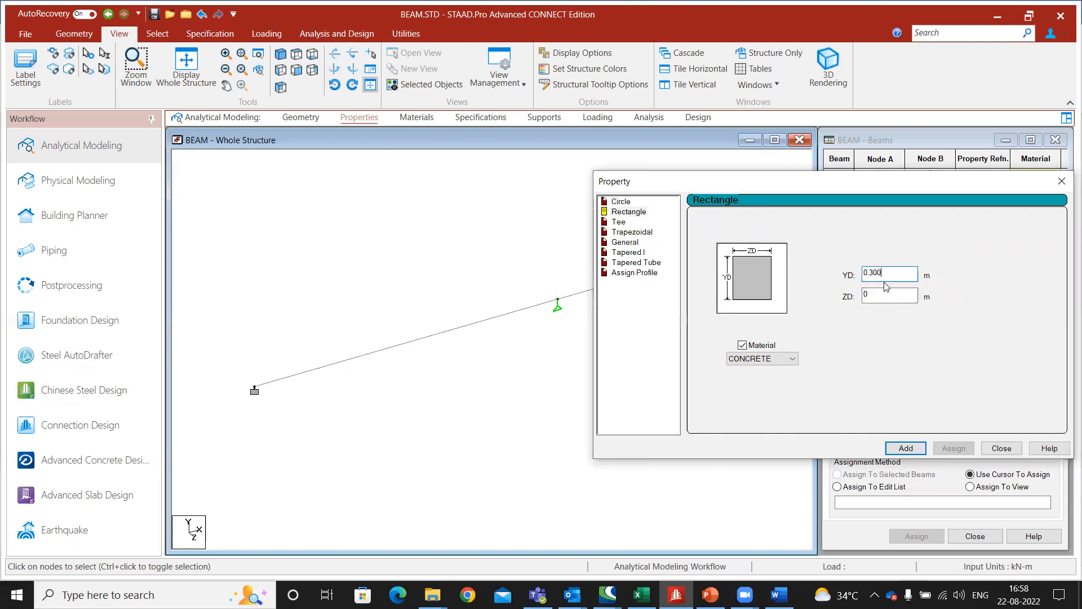
left_click(884, 301)
type("0")
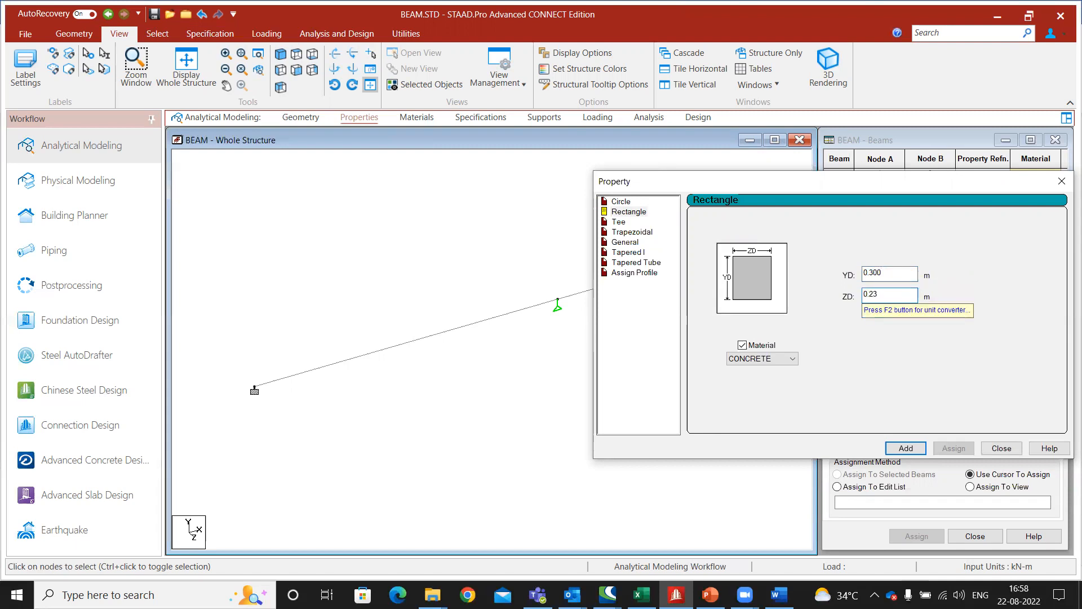
Step: Review the available materials, keep CONCRETE, and add the rectangular section to the section list
left_click(761, 360)
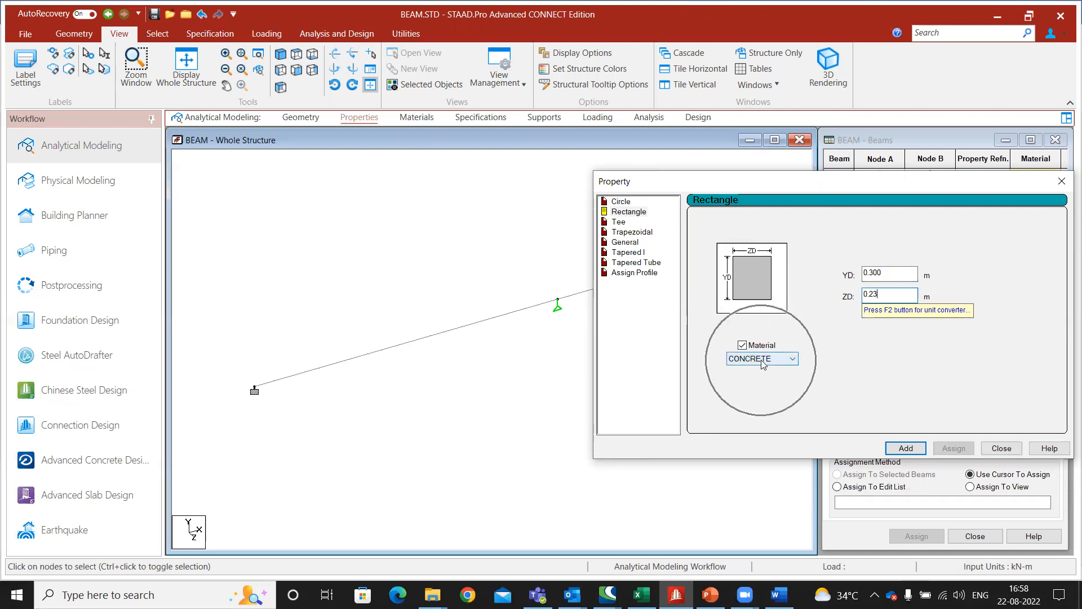
left_click(767, 360)
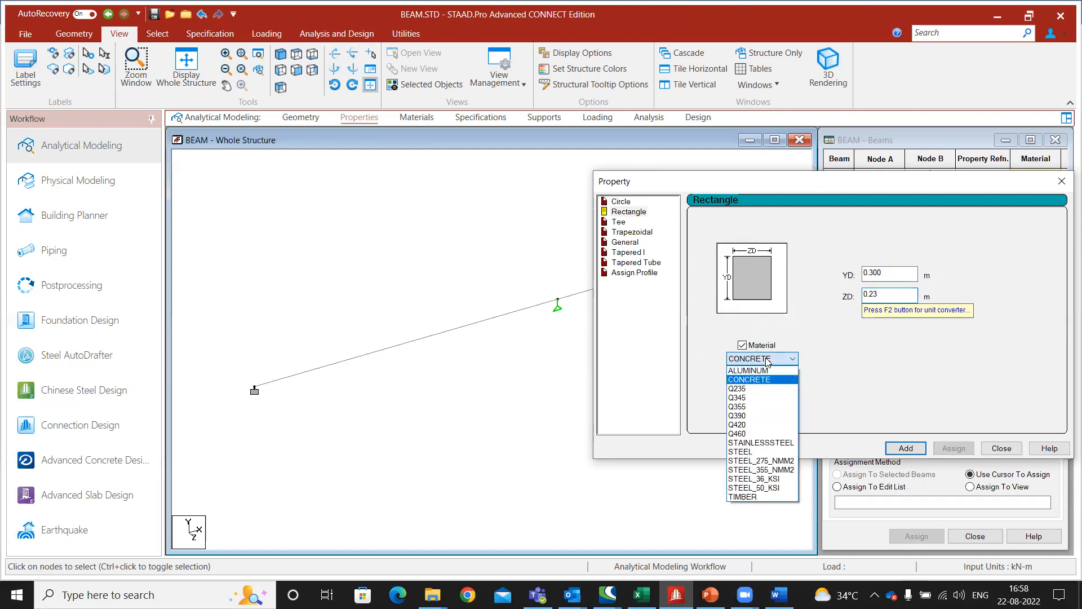
left_click(764, 359)
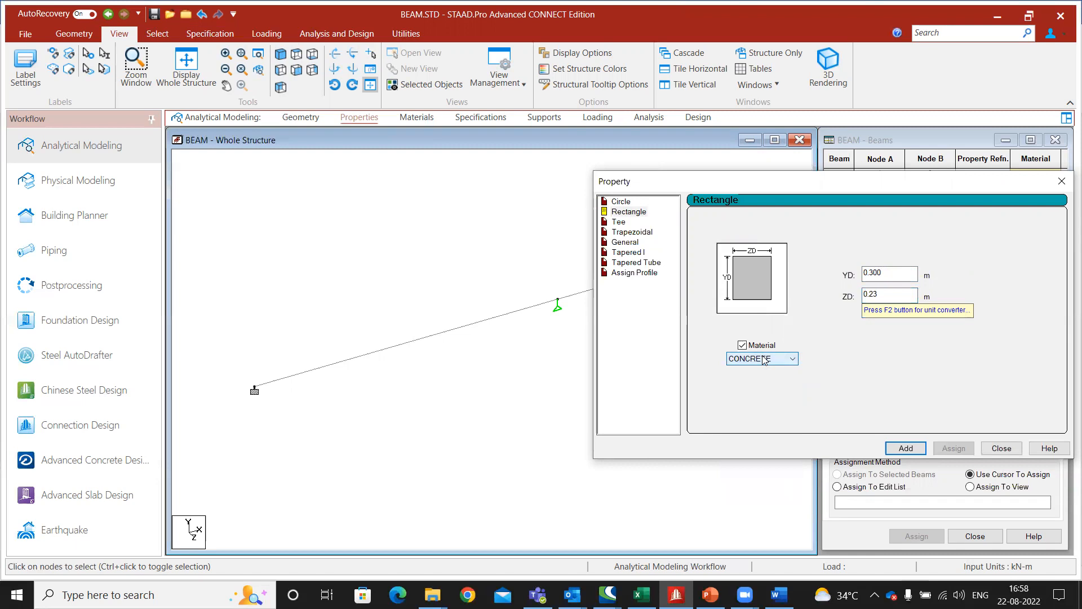
left_click(765, 360)
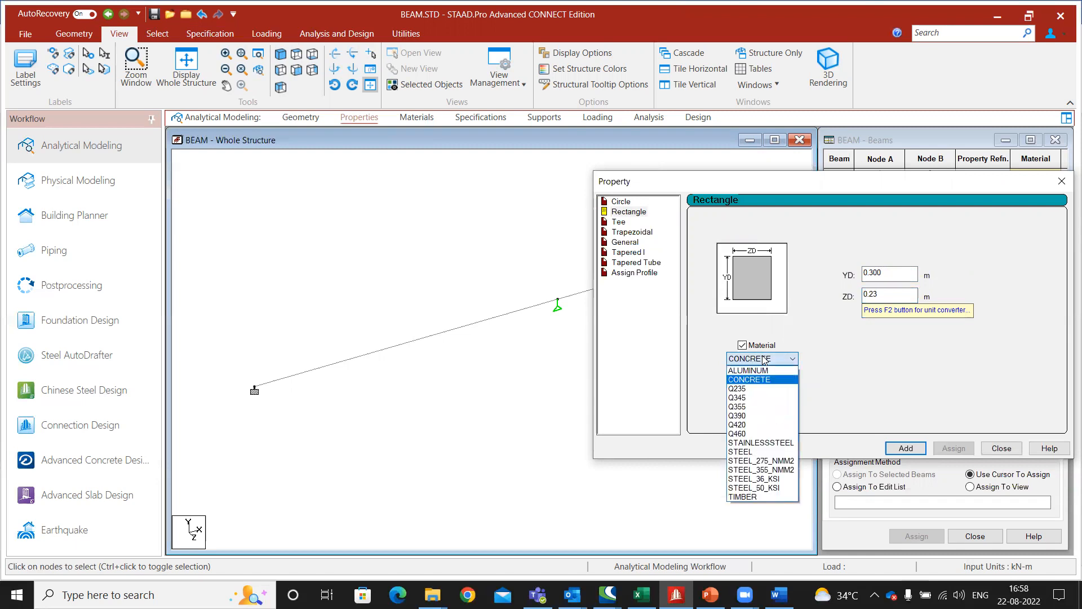
left_click(764, 360)
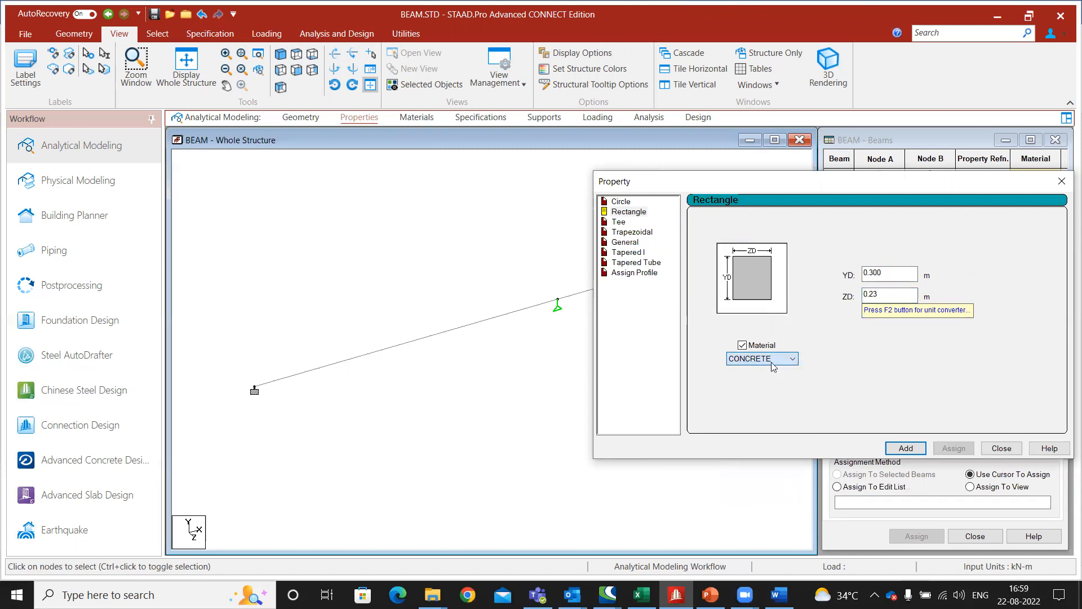
left_click(906, 448)
left_click(998, 450)
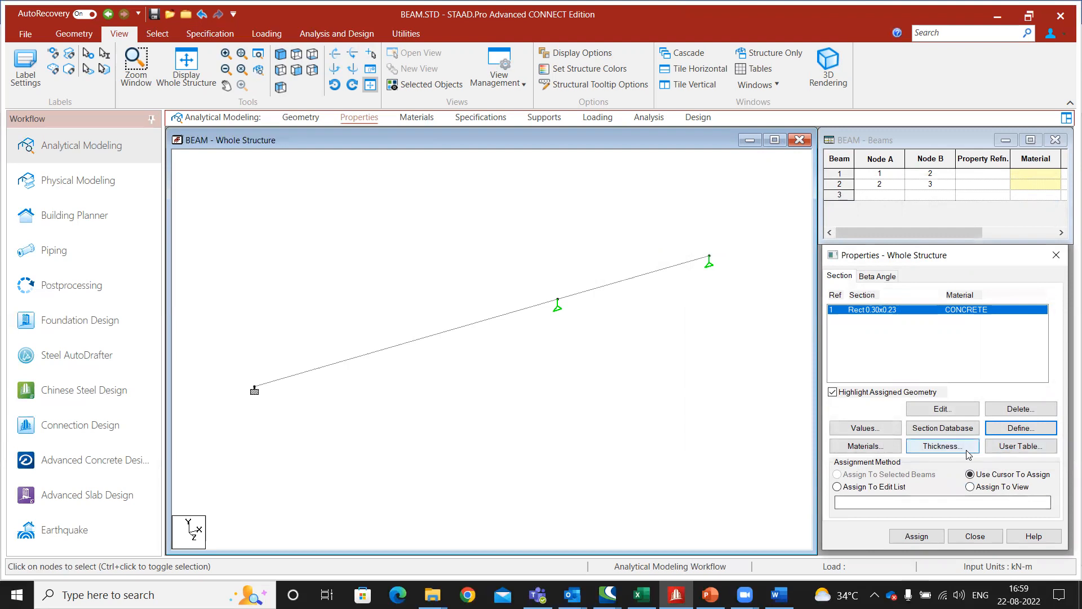
Step: Assign the Rect 0.30x0.23 section to both beams using the Assign To View method
middle_click_drag(572, 416, 579, 397)
scroll(575, 386, "up", 5)
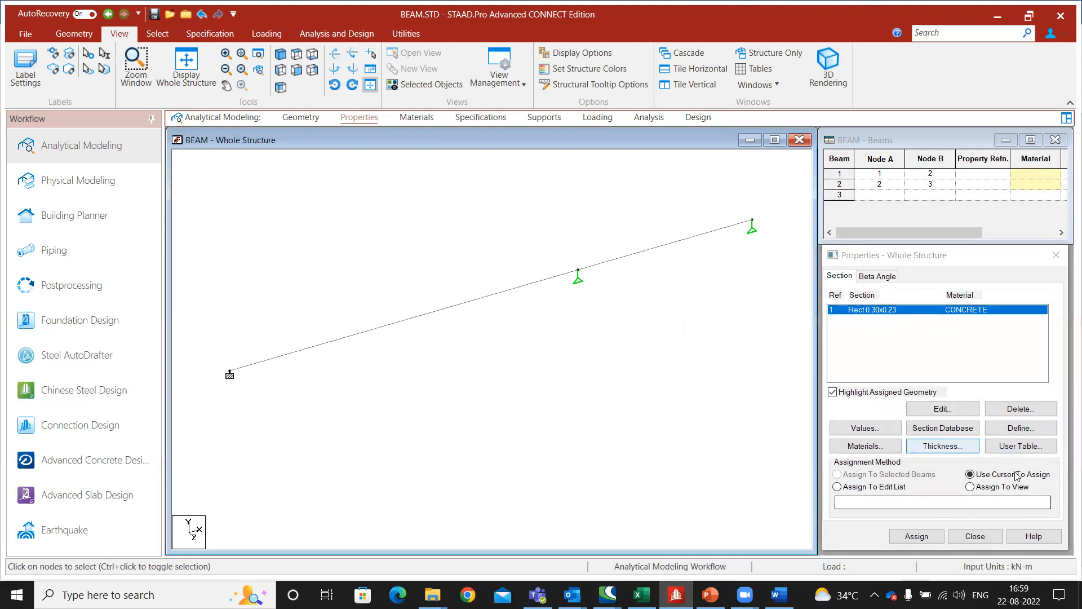
left_click(876, 311)
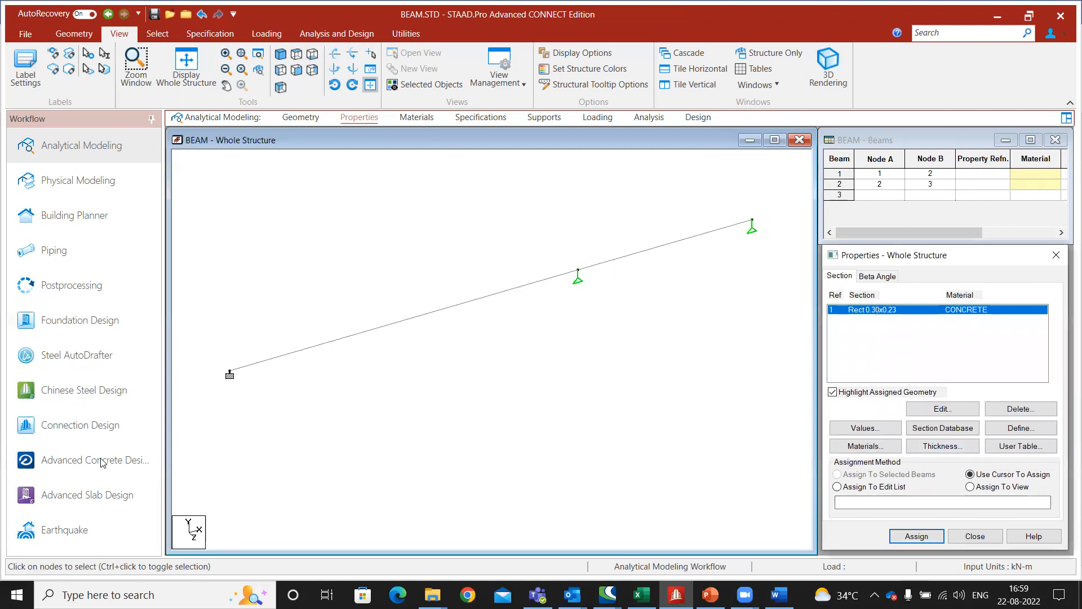
scroll(542, 367, "down", 1)
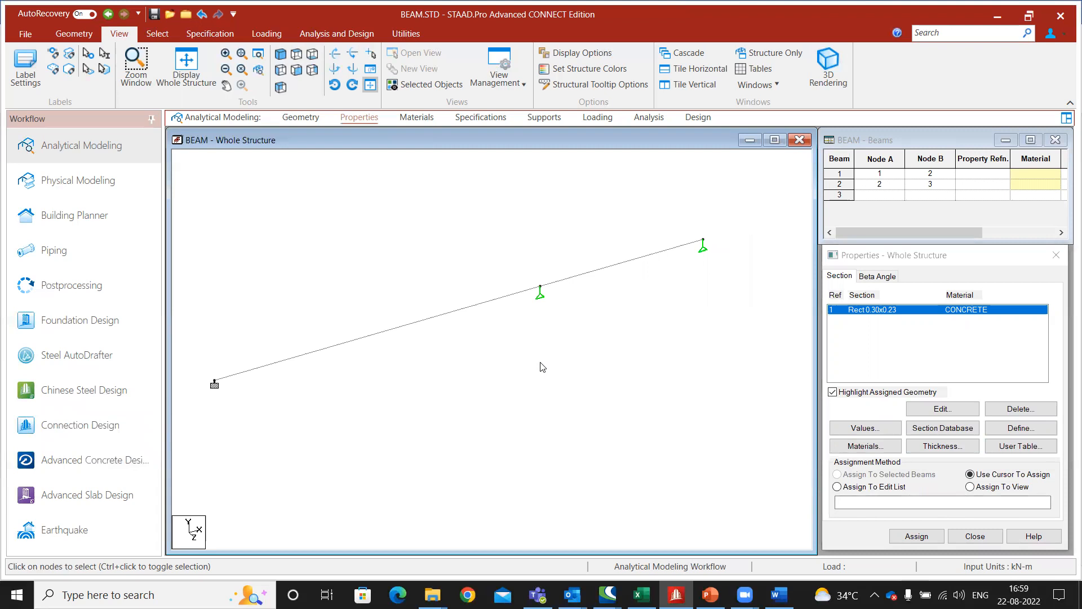
left_click(889, 312)
key("ctrl")
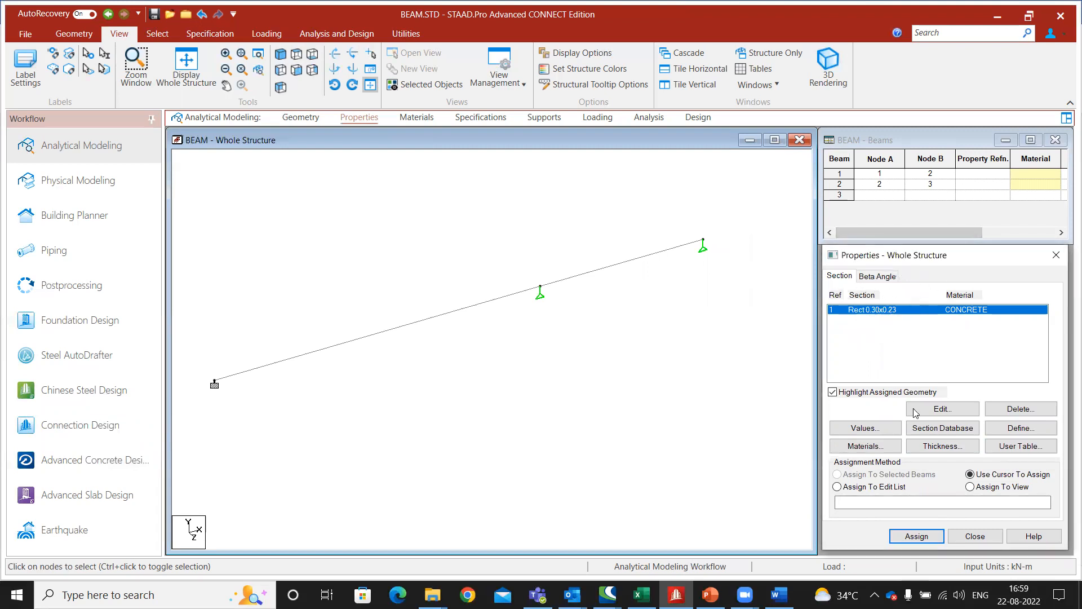
left_click(993, 489)
left_click(916, 536)
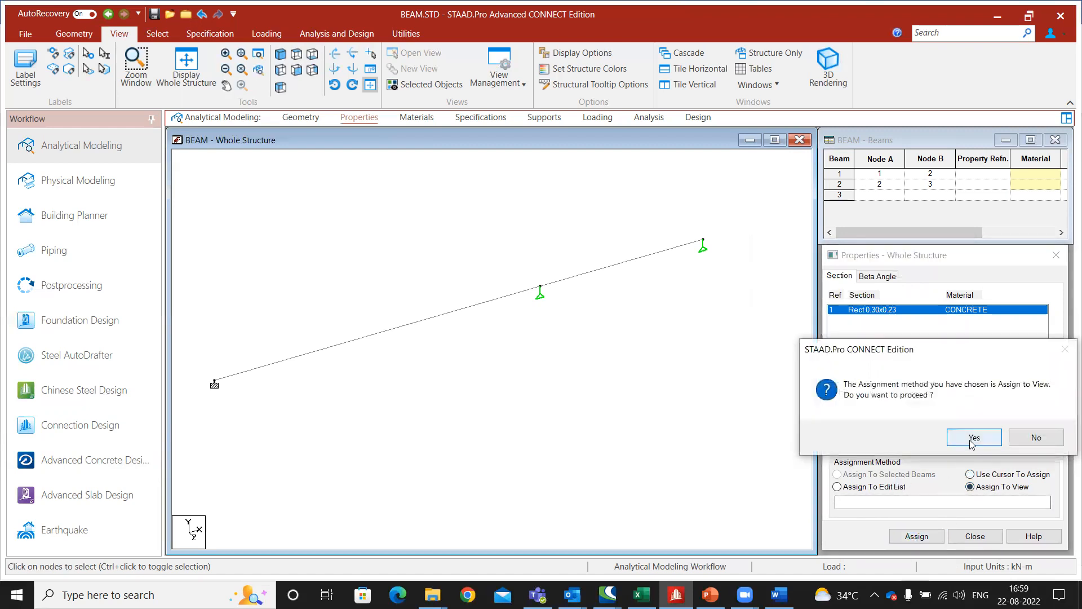
left_click(974, 438)
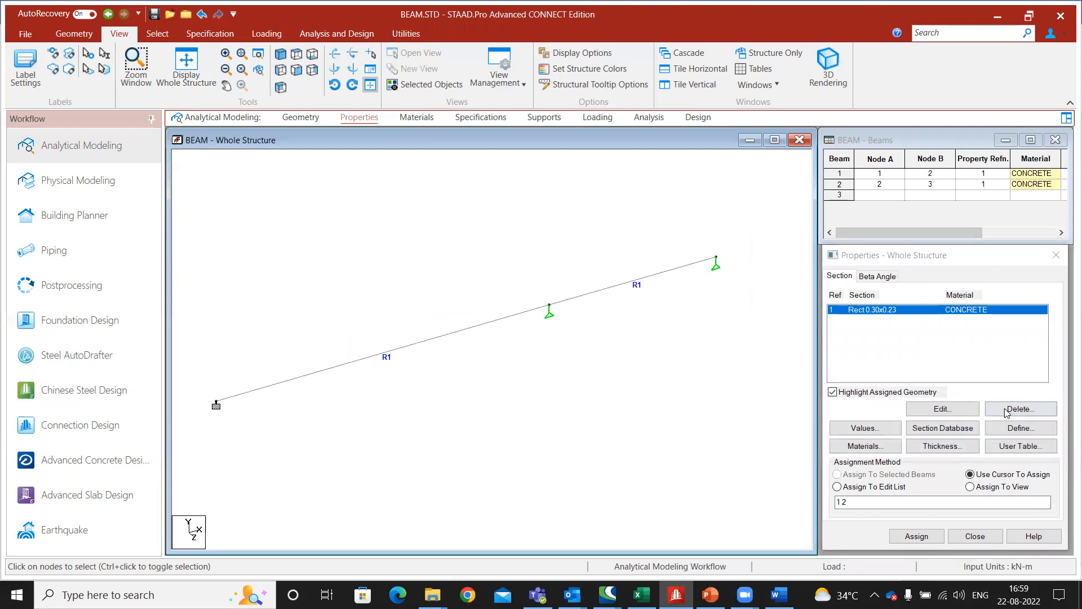
Step: Define and add a second rectangular concrete section with YD 0.45 m and ZD 0.45 m
left_click(1013, 429)
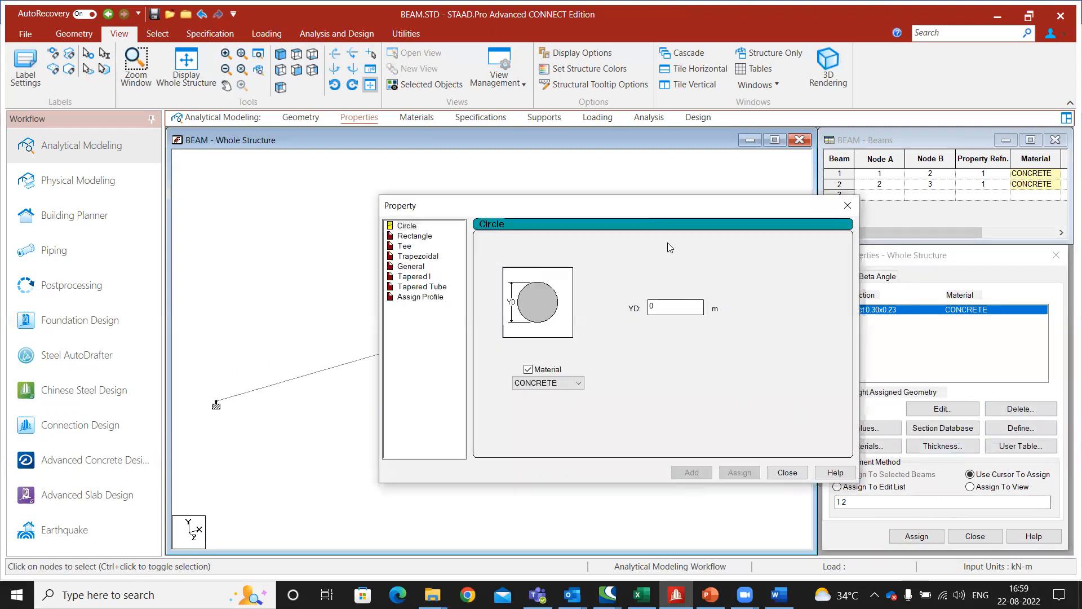
left_click_drag(665, 204, 737, 258)
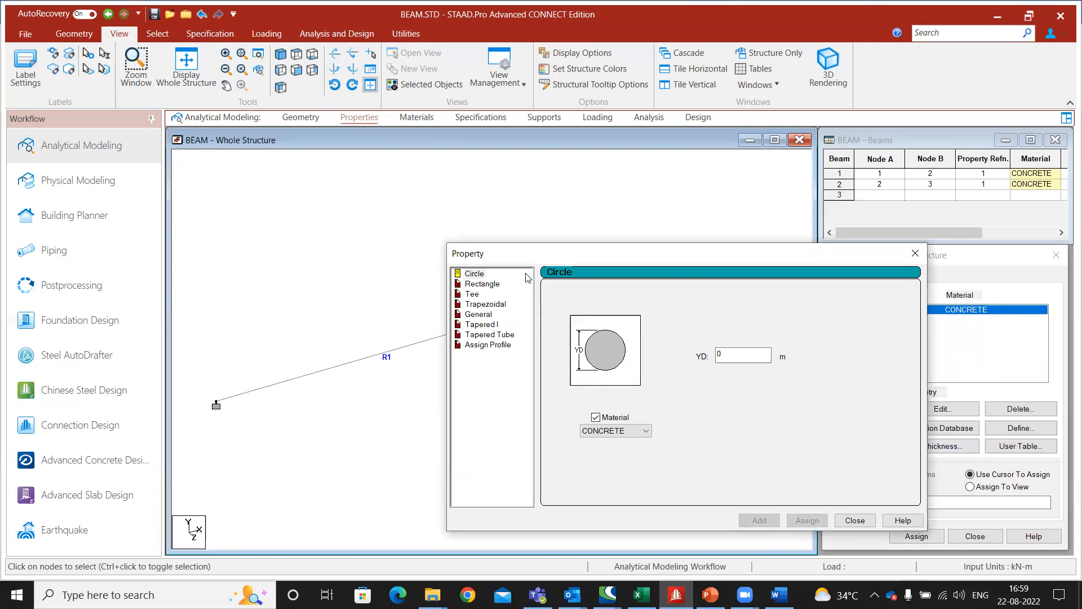
left_click(483, 283)
left_click(723, 345)
type(".45")
left_click(739, 370)
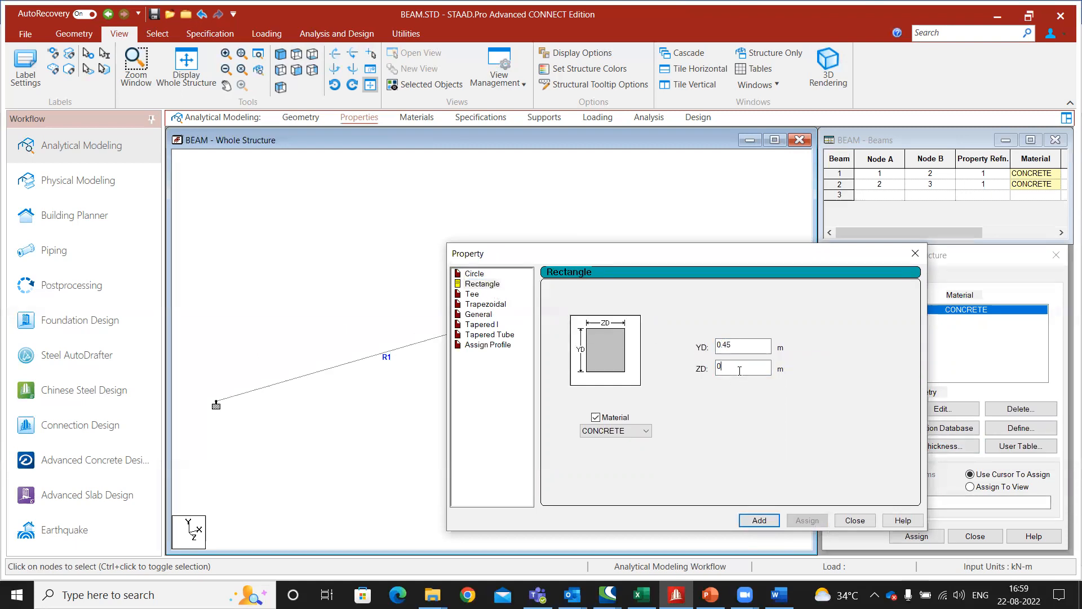
key("BackSpace")
type("0.45")
left_click(759, 520)
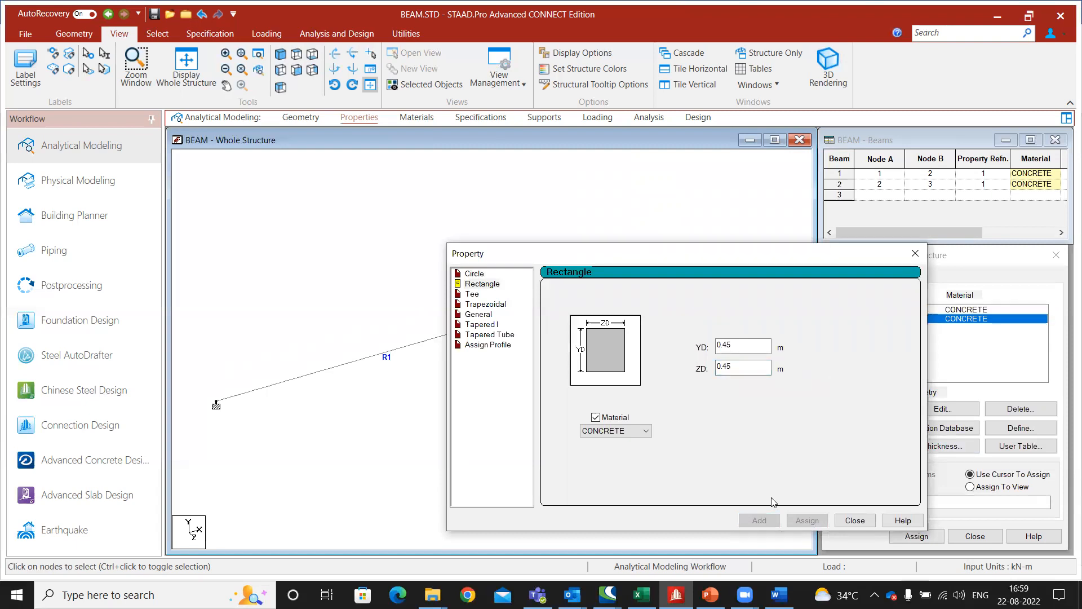
left_click(855, 520)
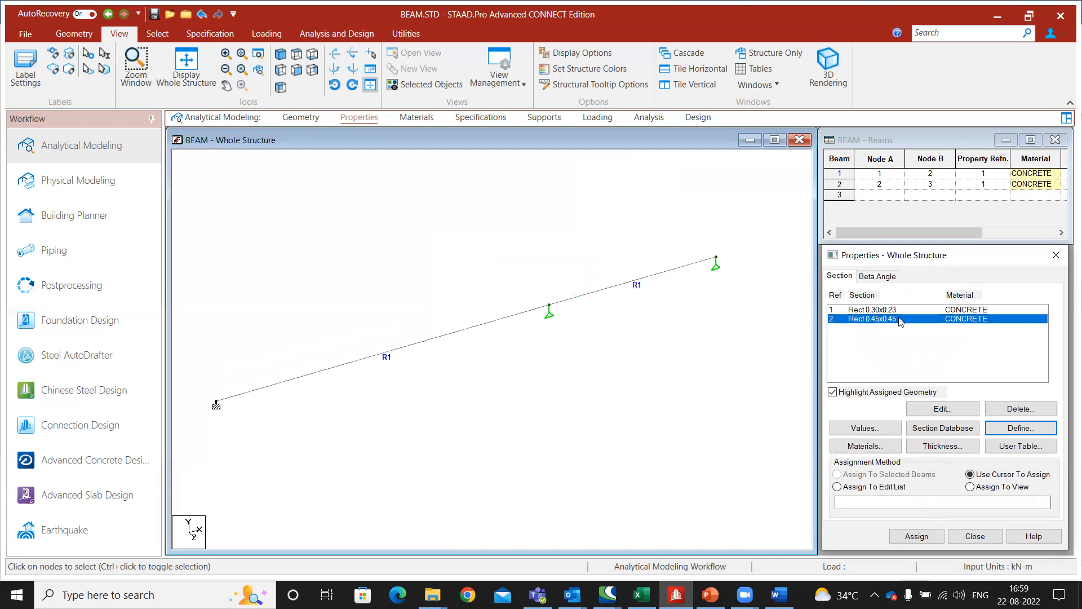
Step: Assign the Rect 0.45x0.45 section to beam 2, using the Assign To Selected Beams method
left_click(656, 281)
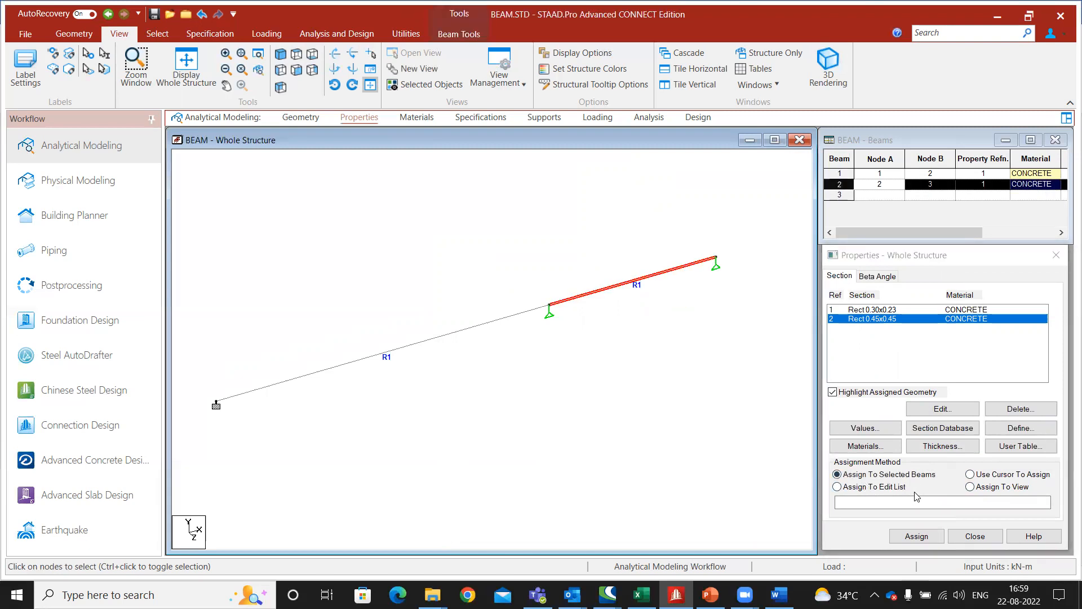
left_click(917, 536)
left_click(902, 443)
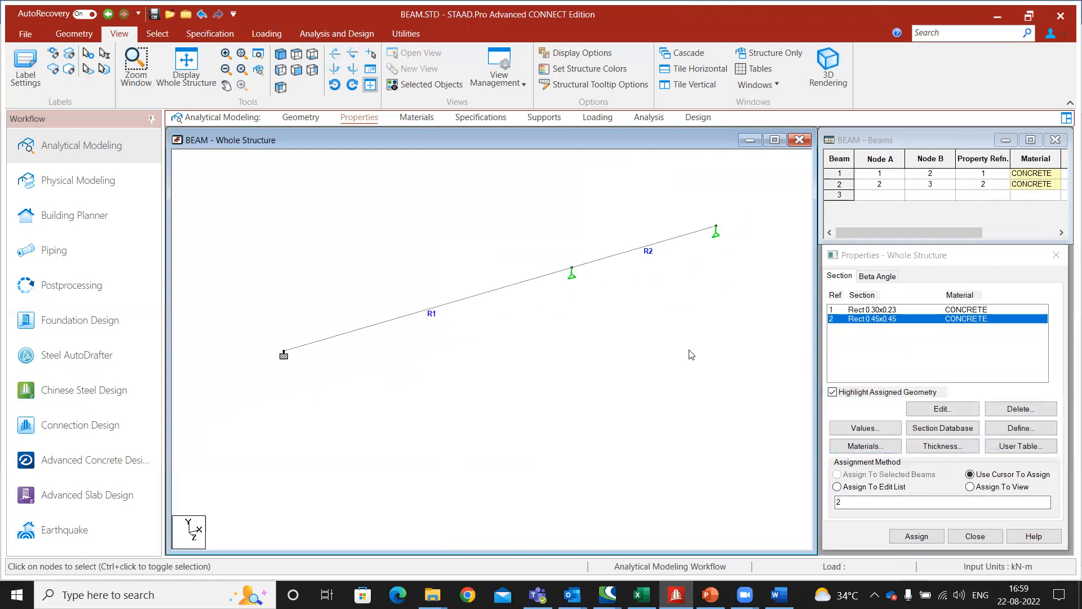
Step: Reassign the Rect 0.30x0.23 section to beam 2, using the Assign To Selected Beams method
left_click(881, 311)
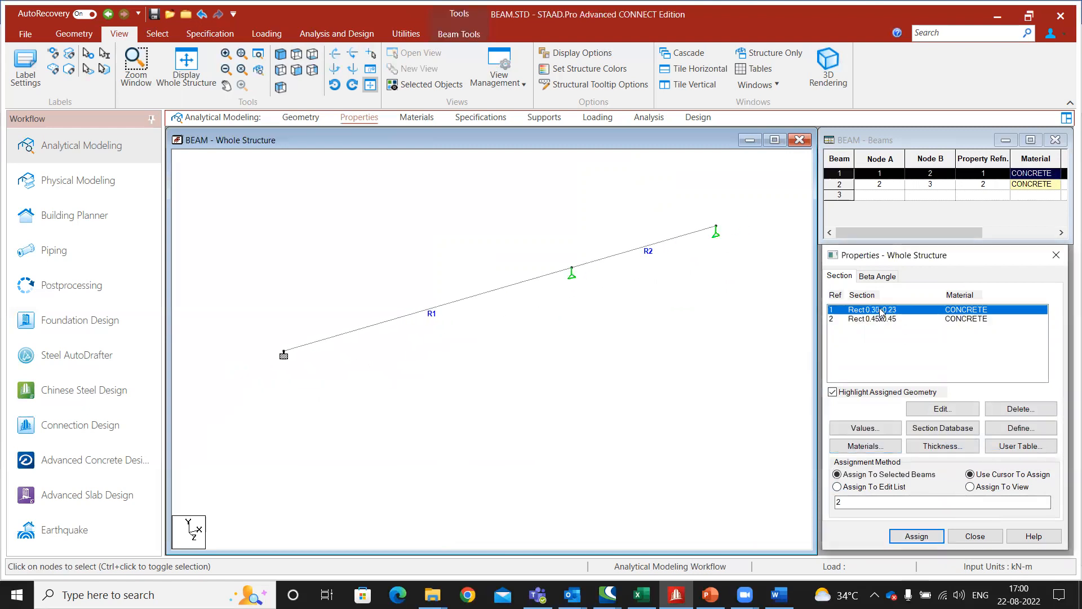
left_click(681, 239)
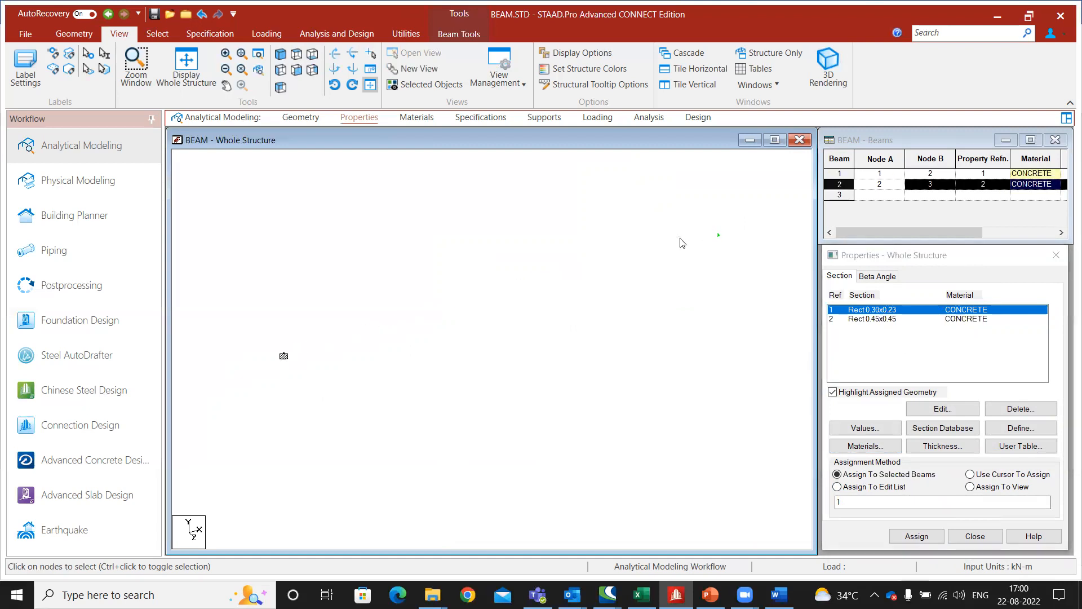
left_click(925, 536)
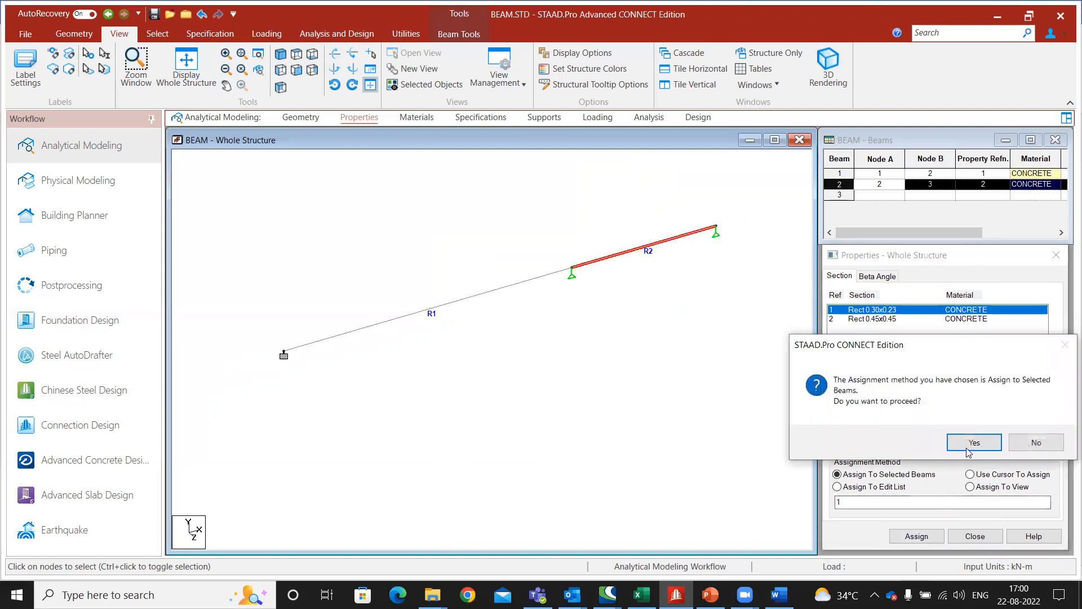
left_click(914, 442)
middle_click_drag(636, 352, 580, 401)
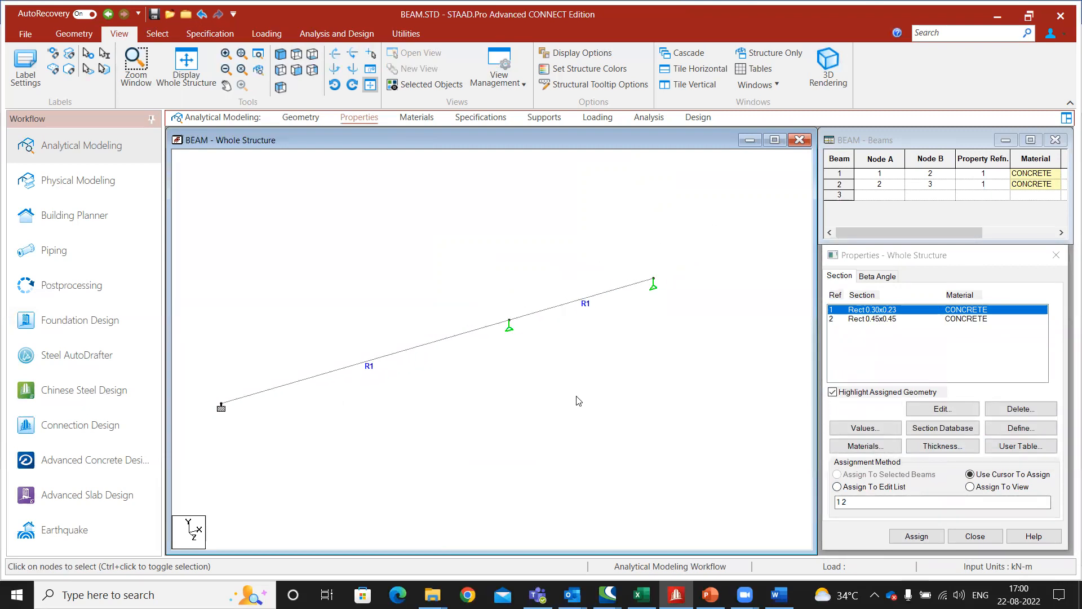
middle_click_drag(502, 363, 557, 354)
scroll(557, 354, "down", 3)
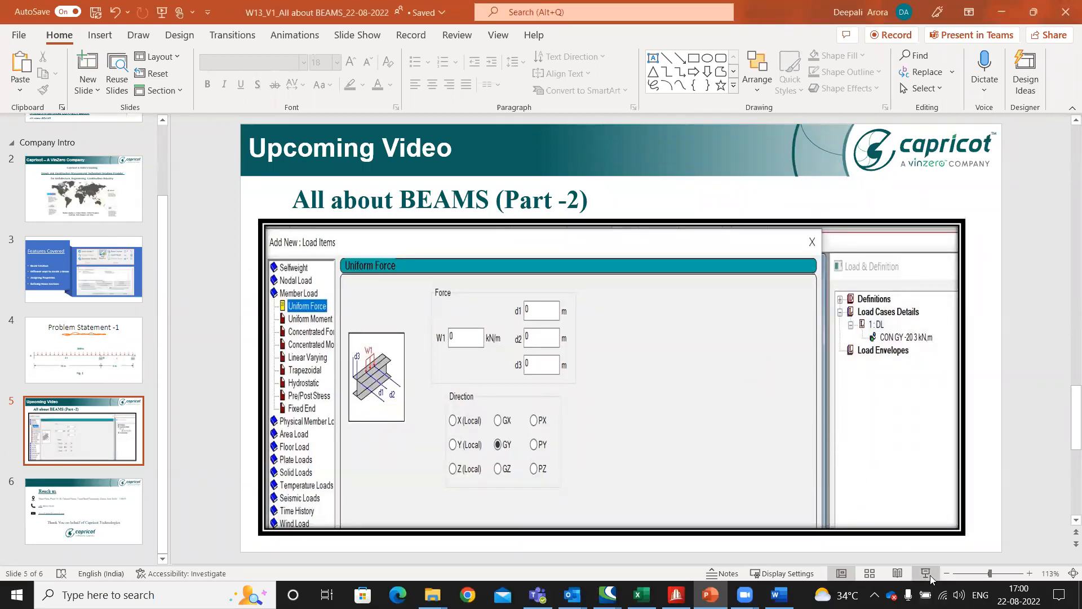
Step: Switch to the PowerPoint presentation and start its slide show from the Upcoming Video slide
key("shift+F5")
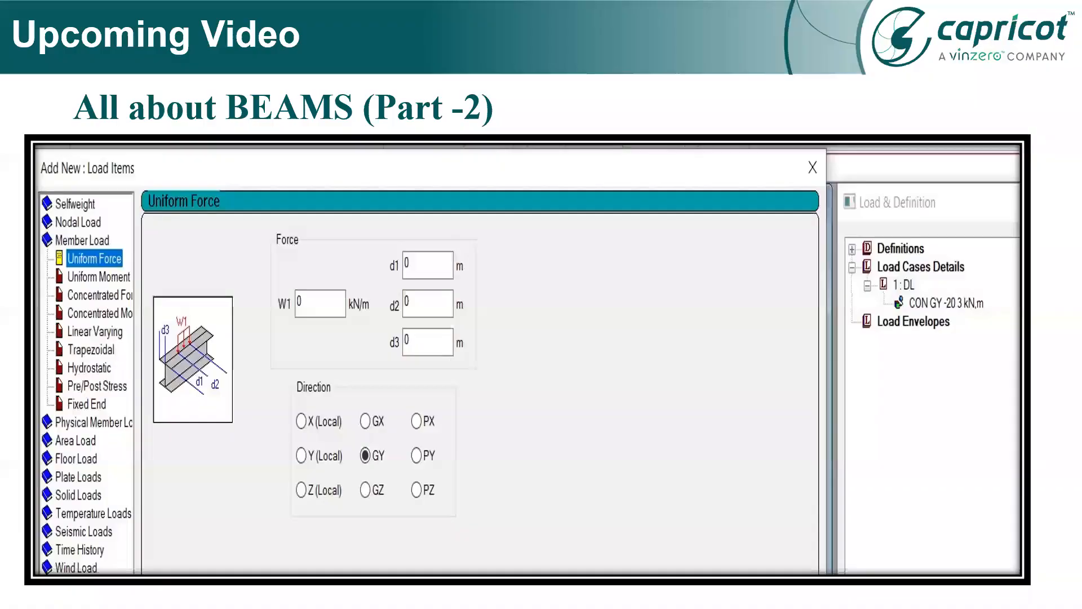